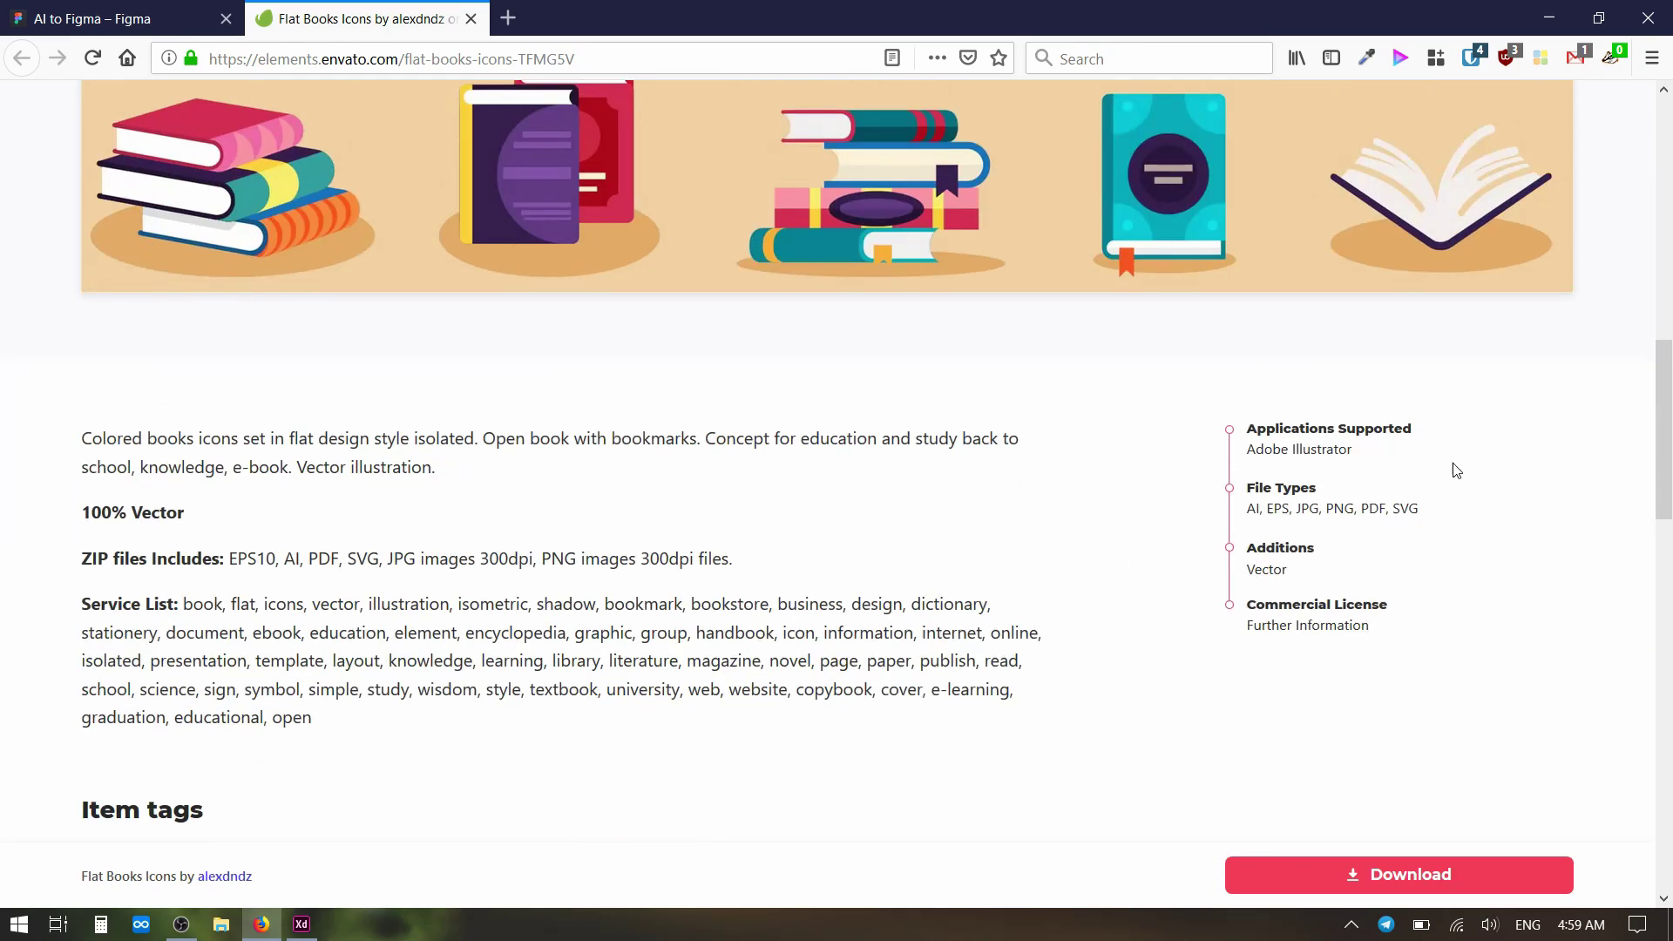
Confirm the Flat Books icon set supports Adobe Illustrator, then switch to the AI to Figma file
left_click_drag(1242, 455, 1391, 451)
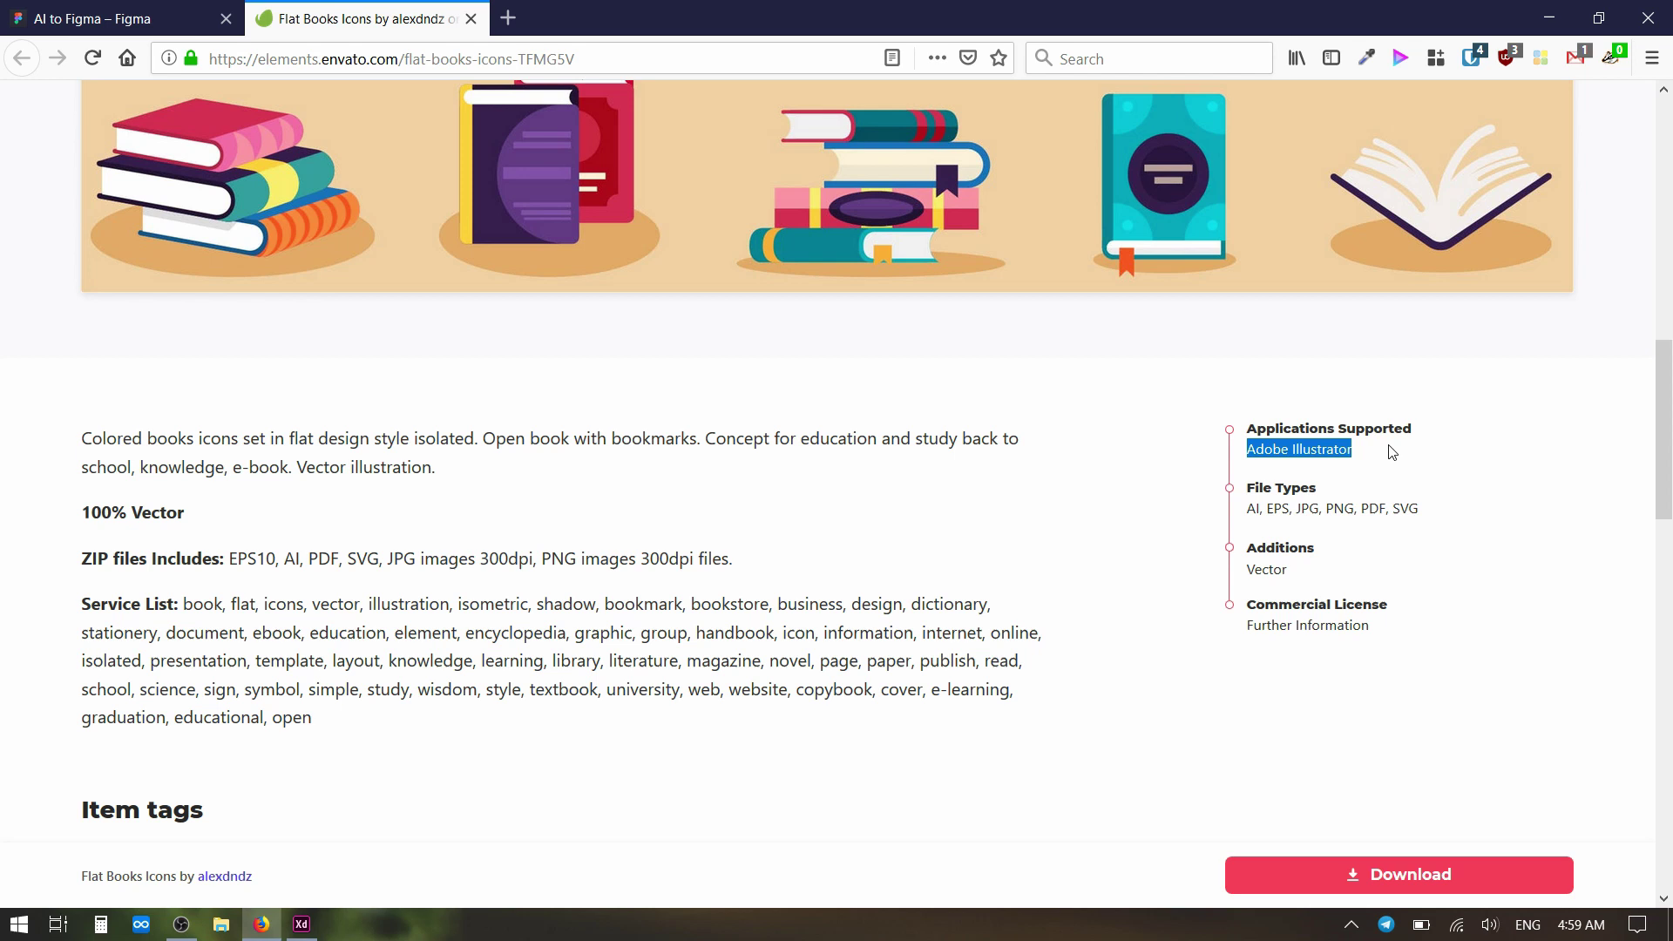
left_click(114, 18)
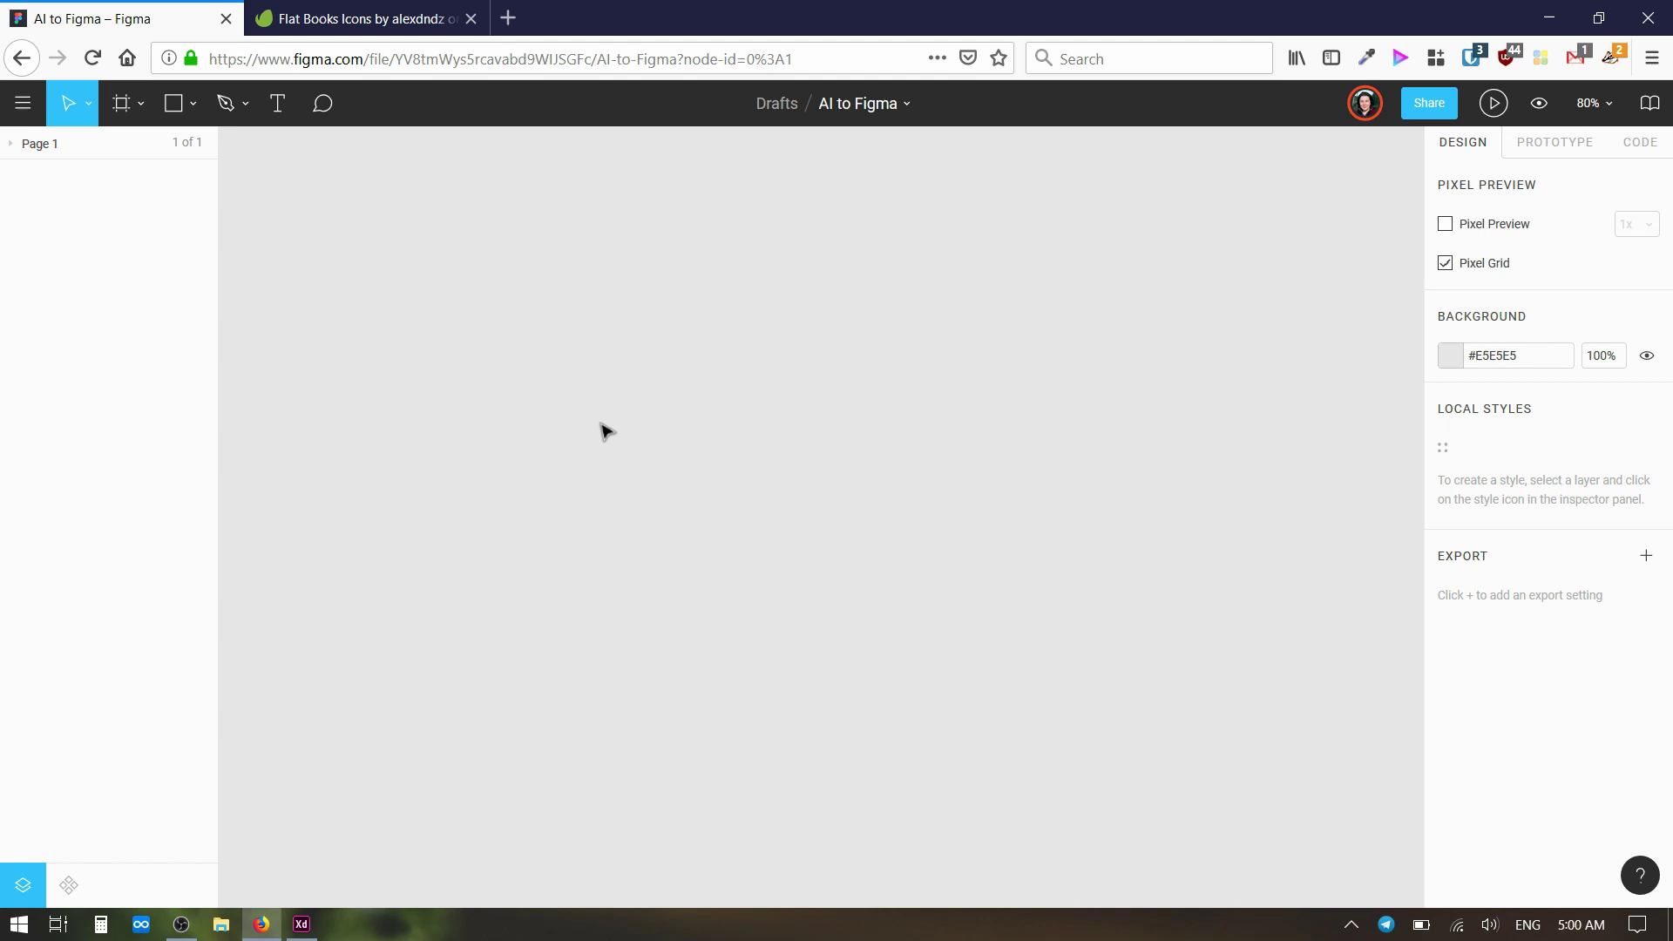
Open 1.ai from the Flat Book Icons folder in Adobe XD
left_click(302, 929)
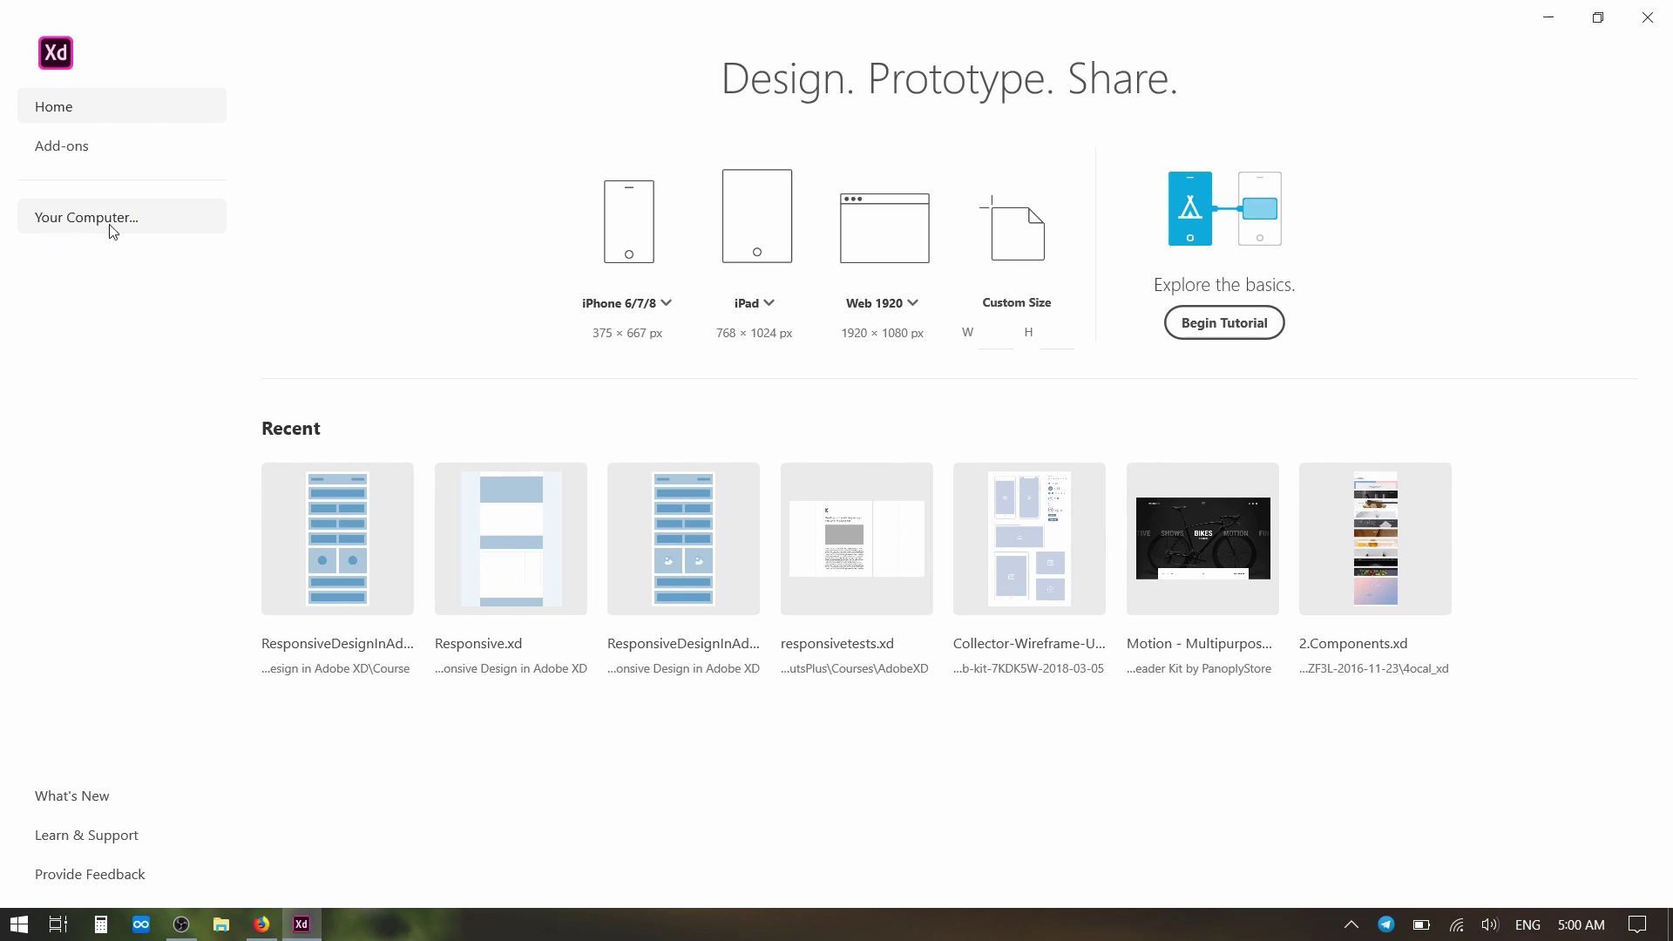
key("ctrl+o")
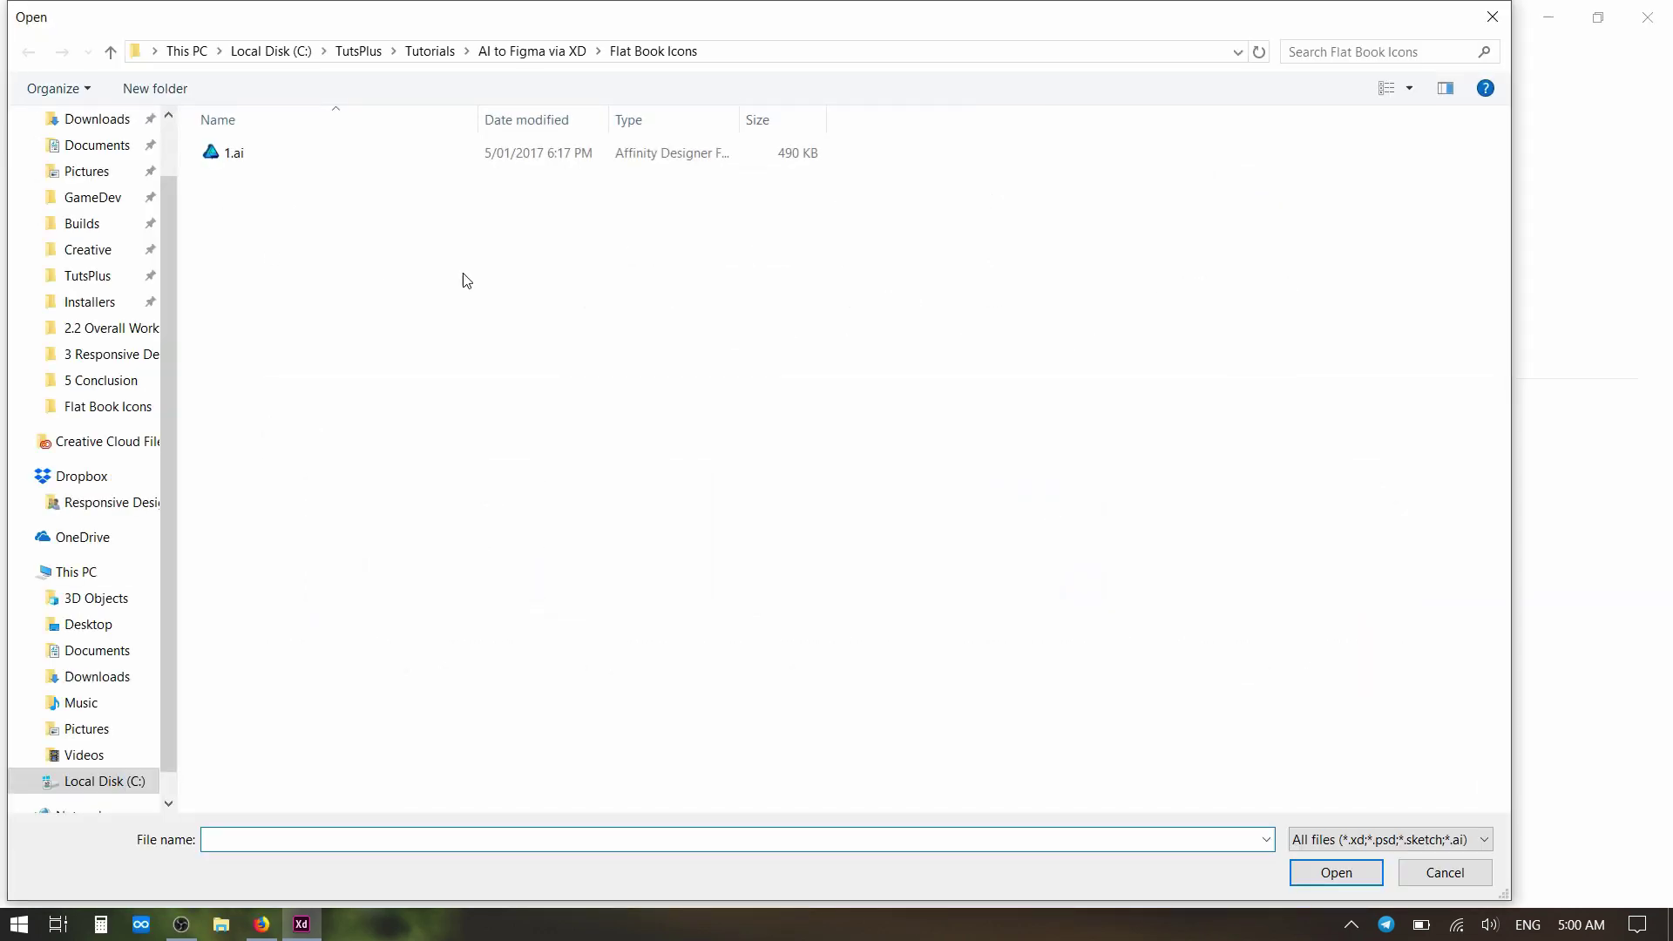
double_click(268, 162)
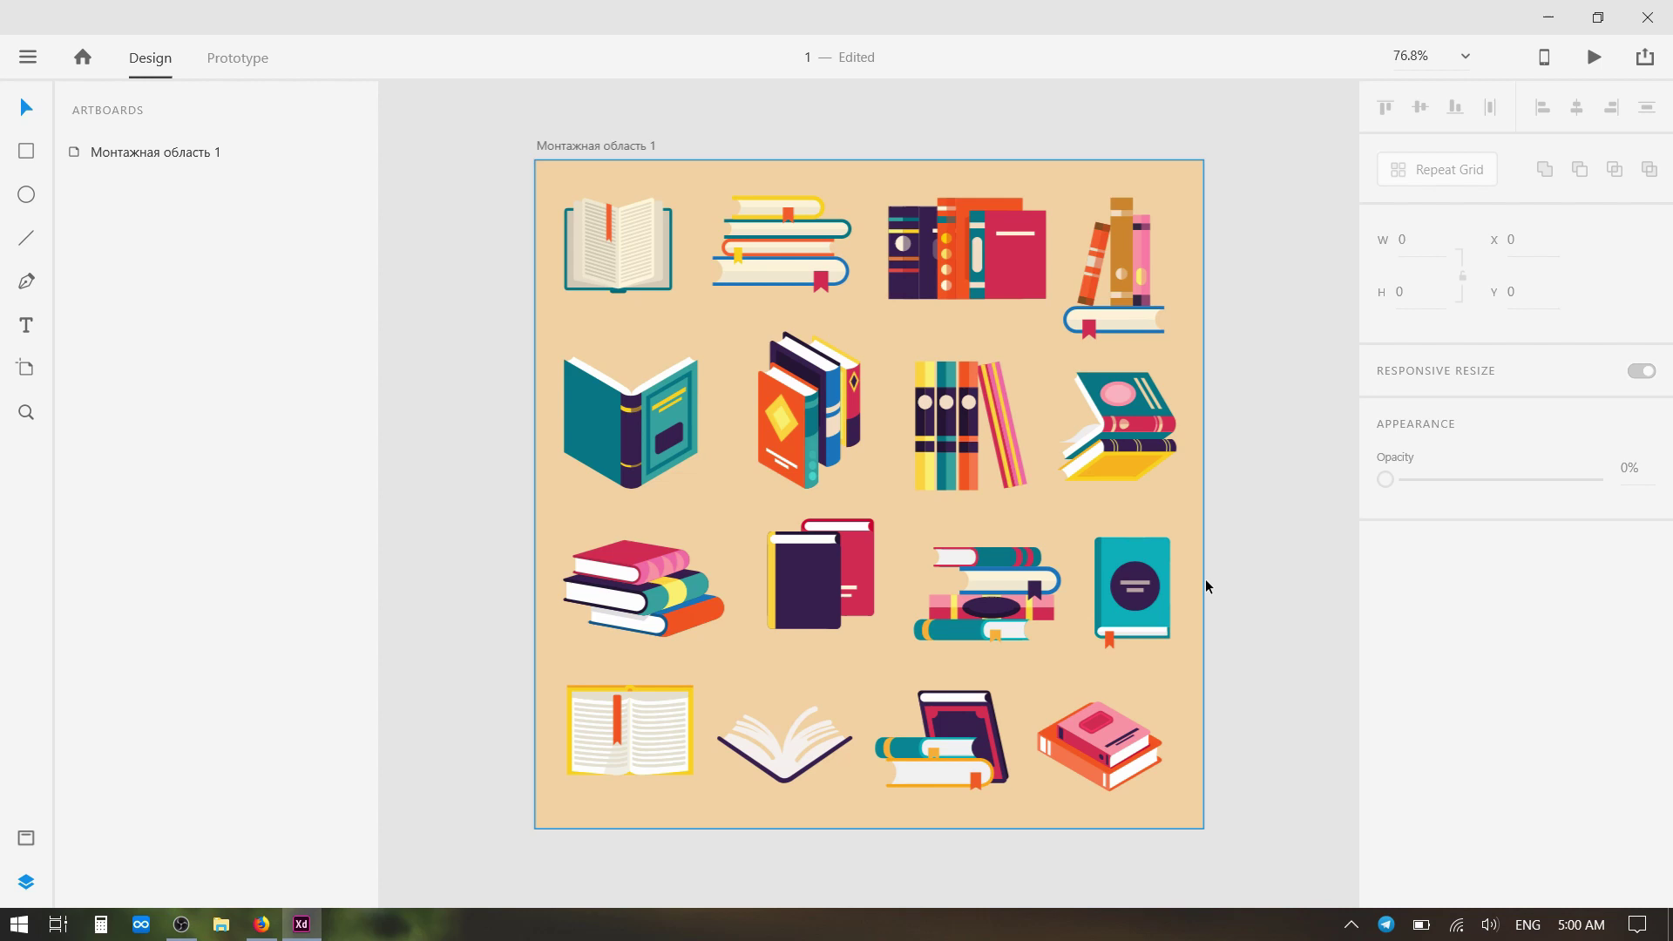
Expand Groups 618 and 617, select Group 223, and toggle its visibility to verify it's the open book
left_click(568, 169)
left_click(74, 152)
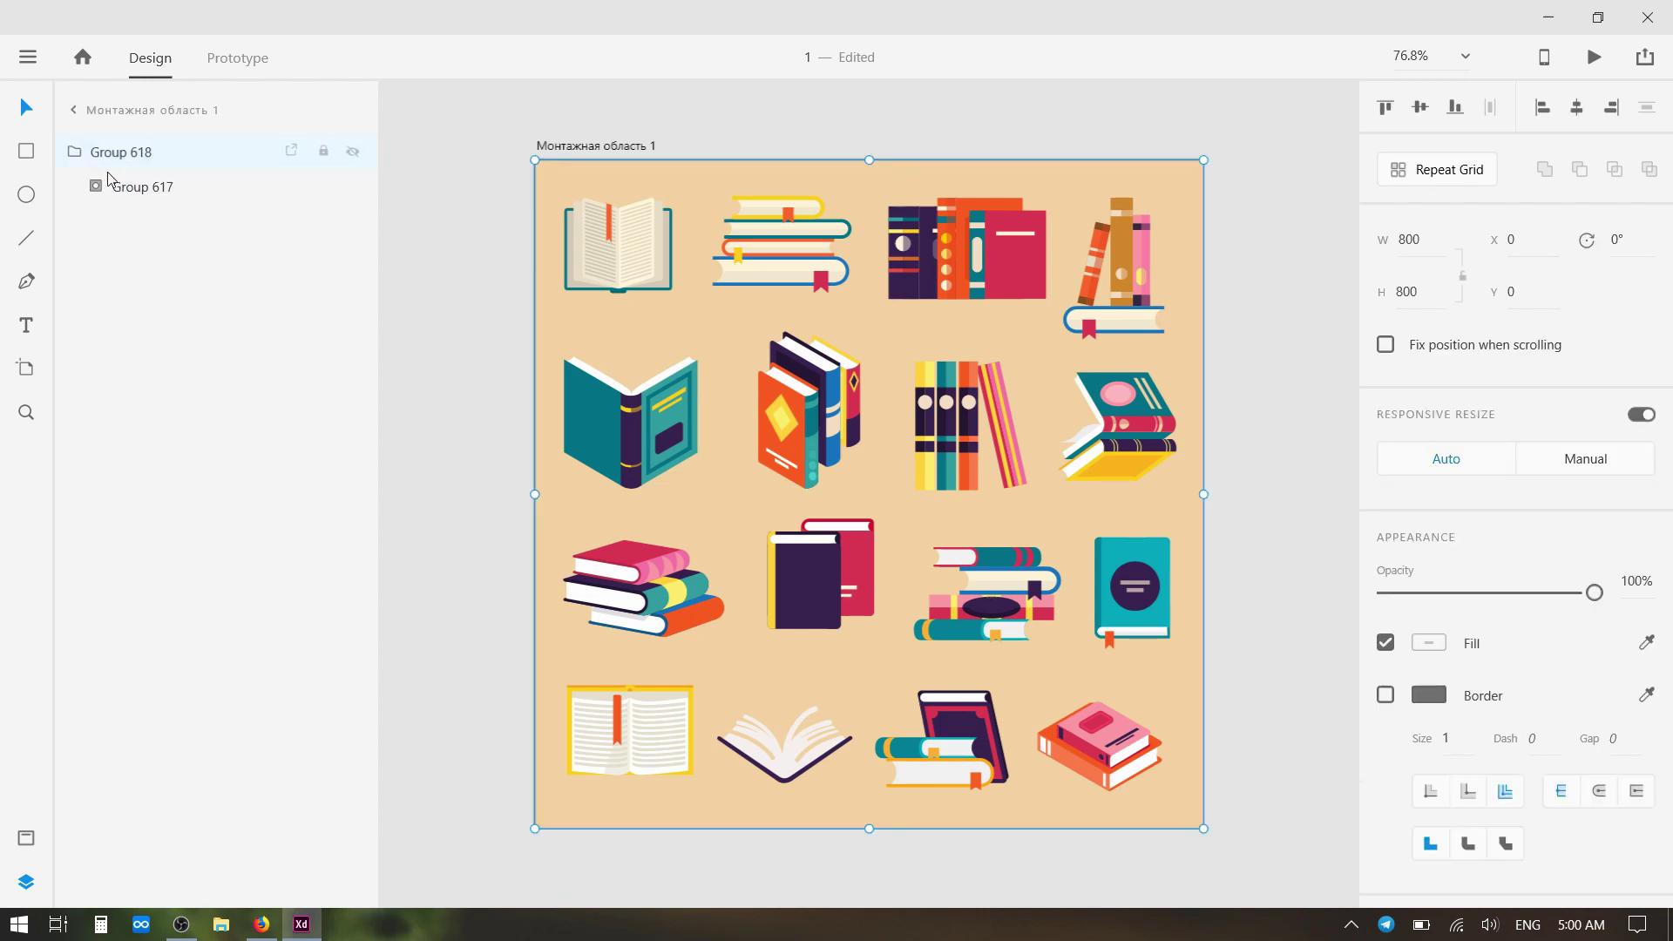
left_click(90, 190)
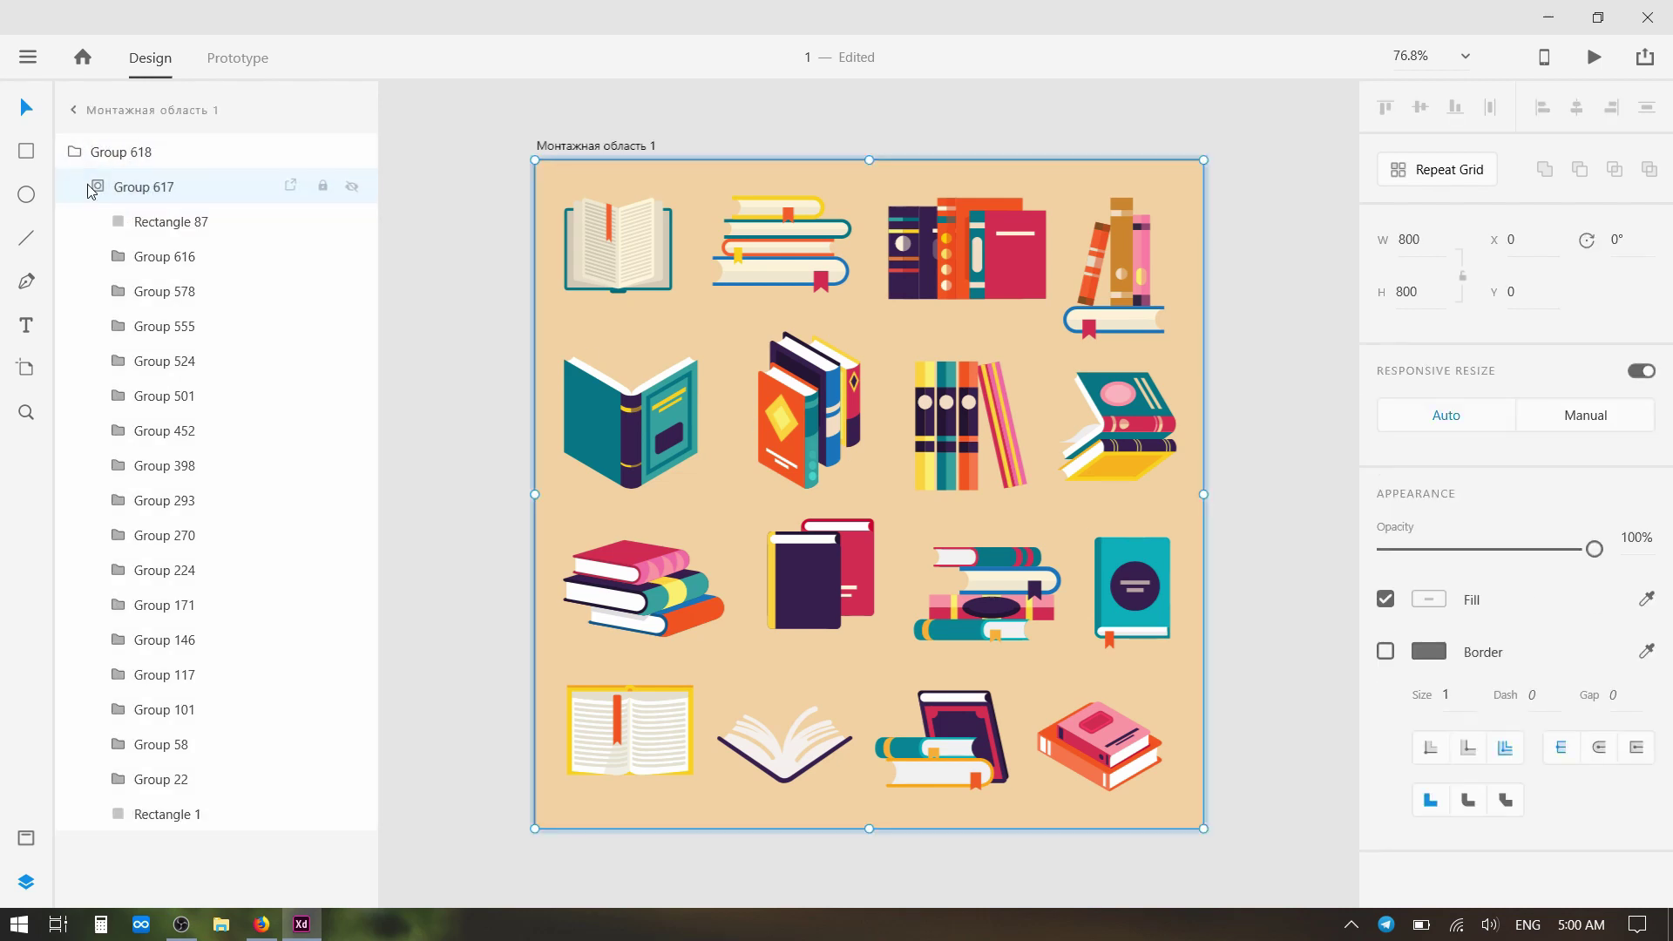
left_click(600, 266)
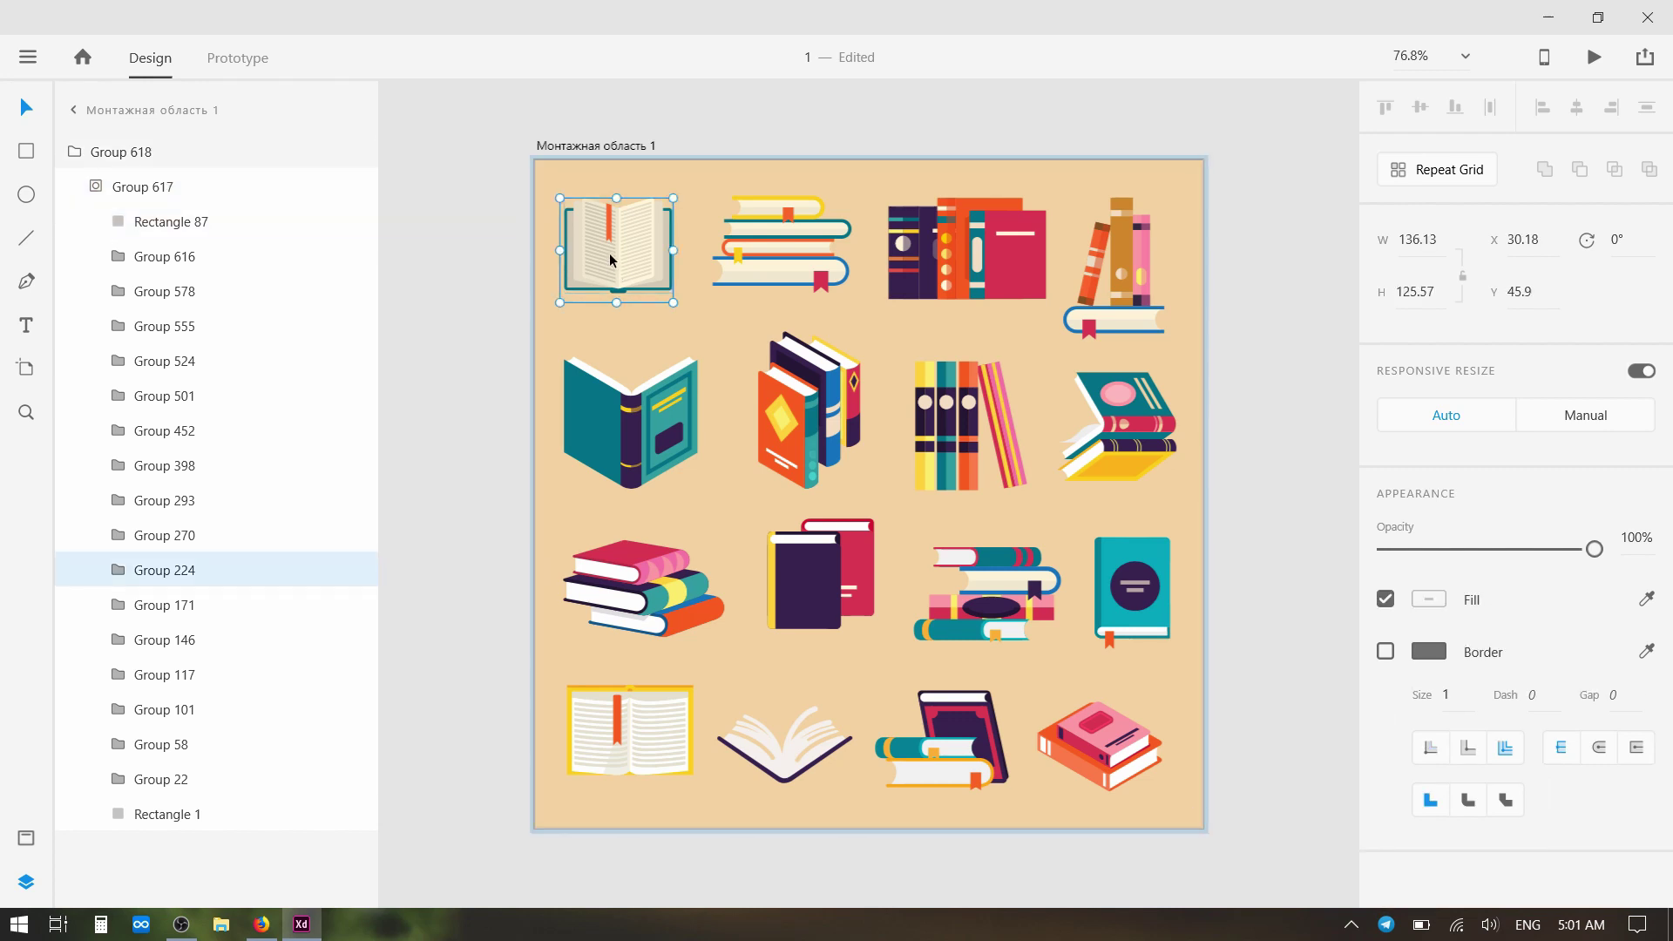
double_click(612, 260)
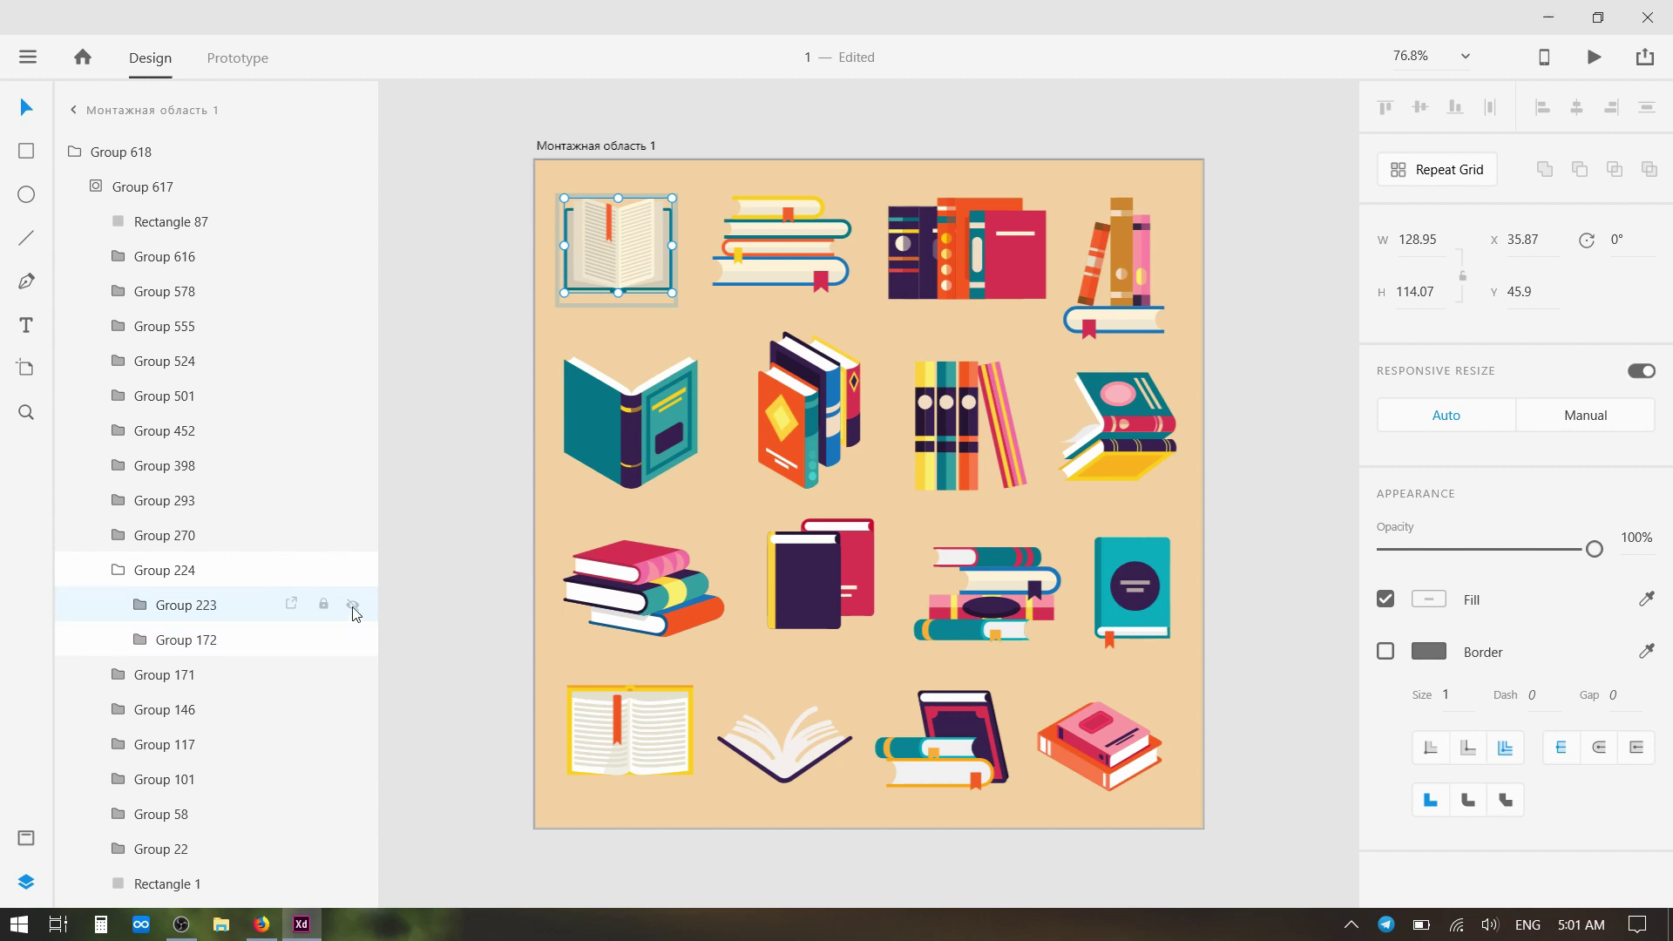
left_click(353, 605)
left_click(353, 605)
Search XD plugins for 'copy svg', confirm Copy SVG Code is installed, and close the browser
left_click(28, 57)
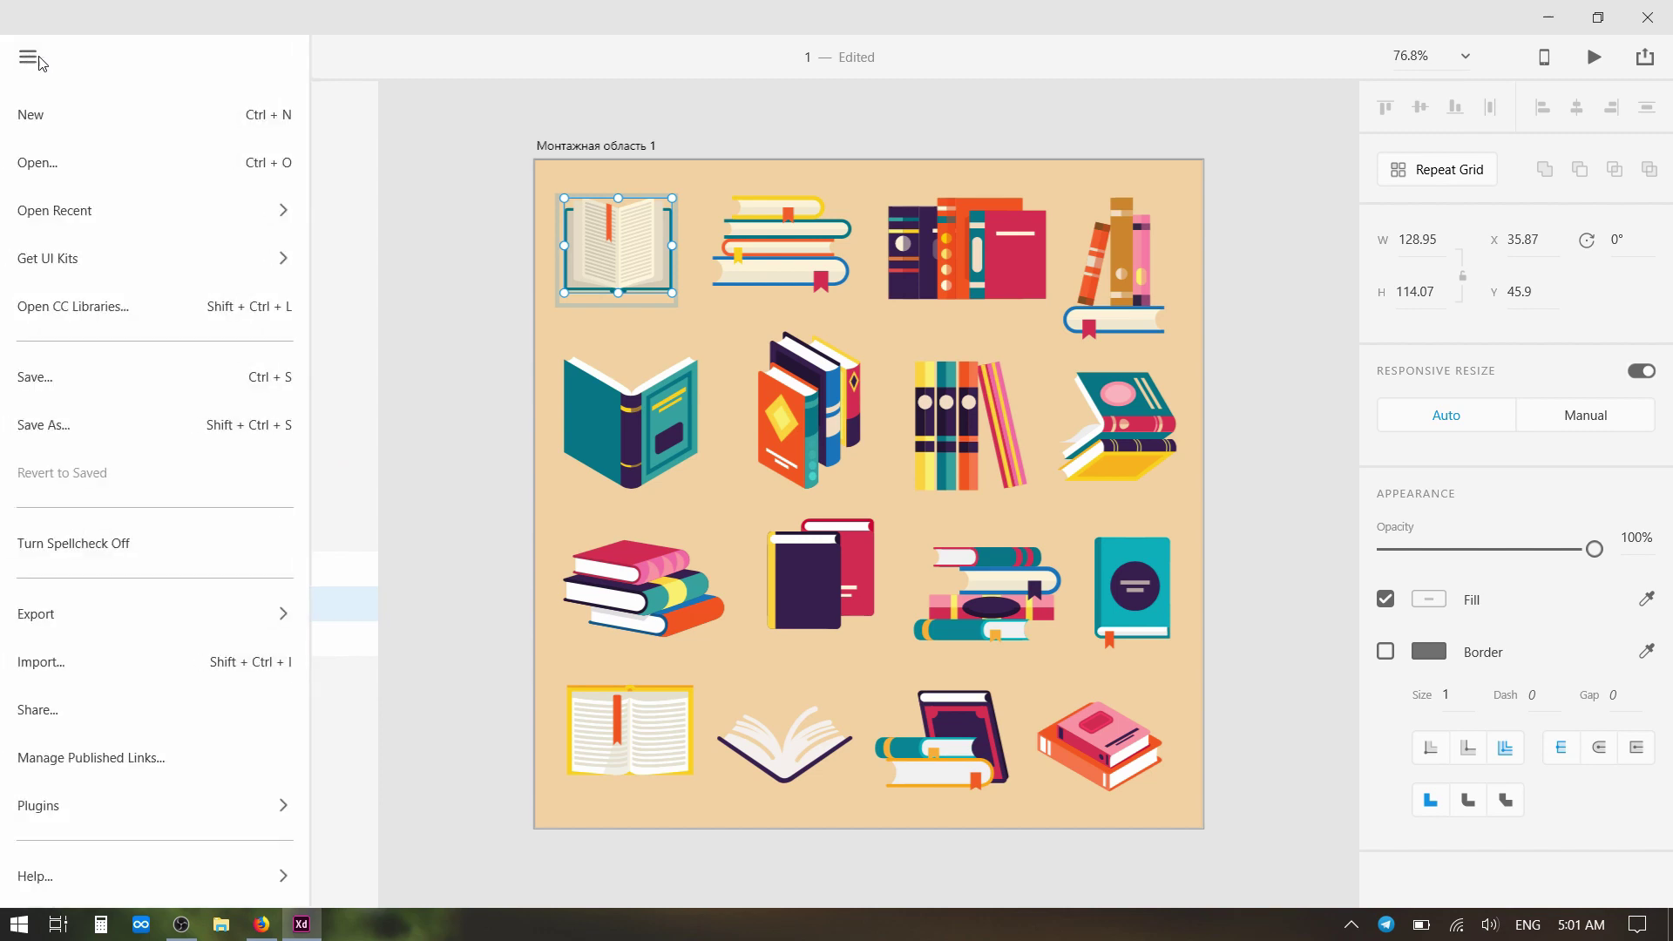
mouse_move(74, 813)
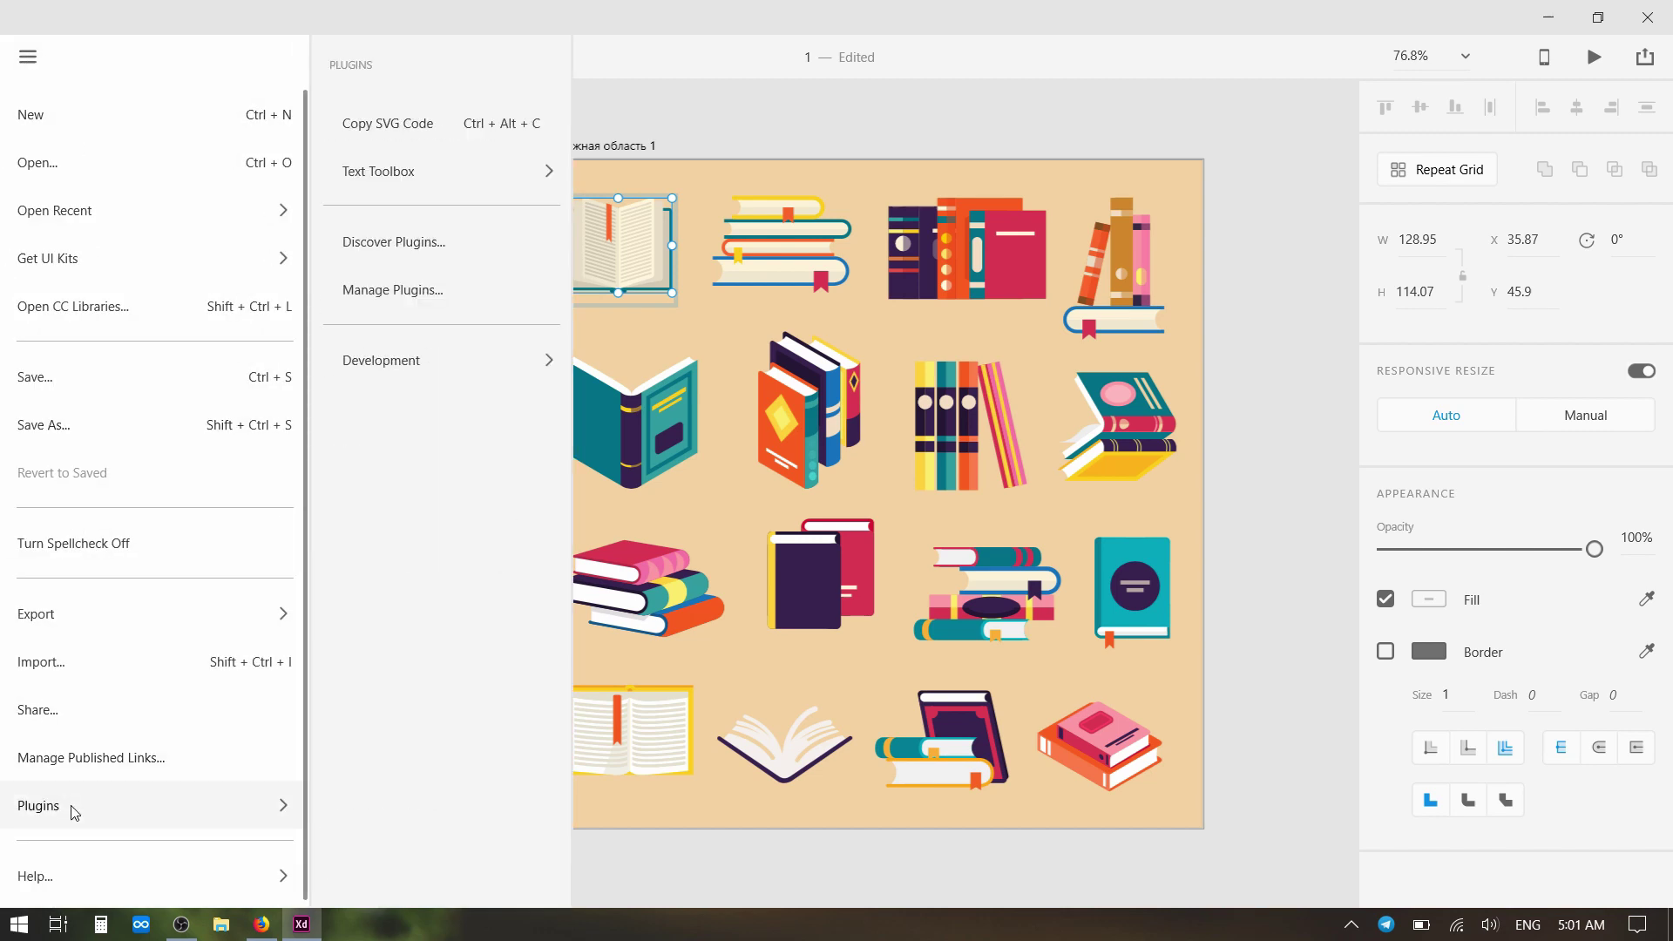
left_click(423, 251)
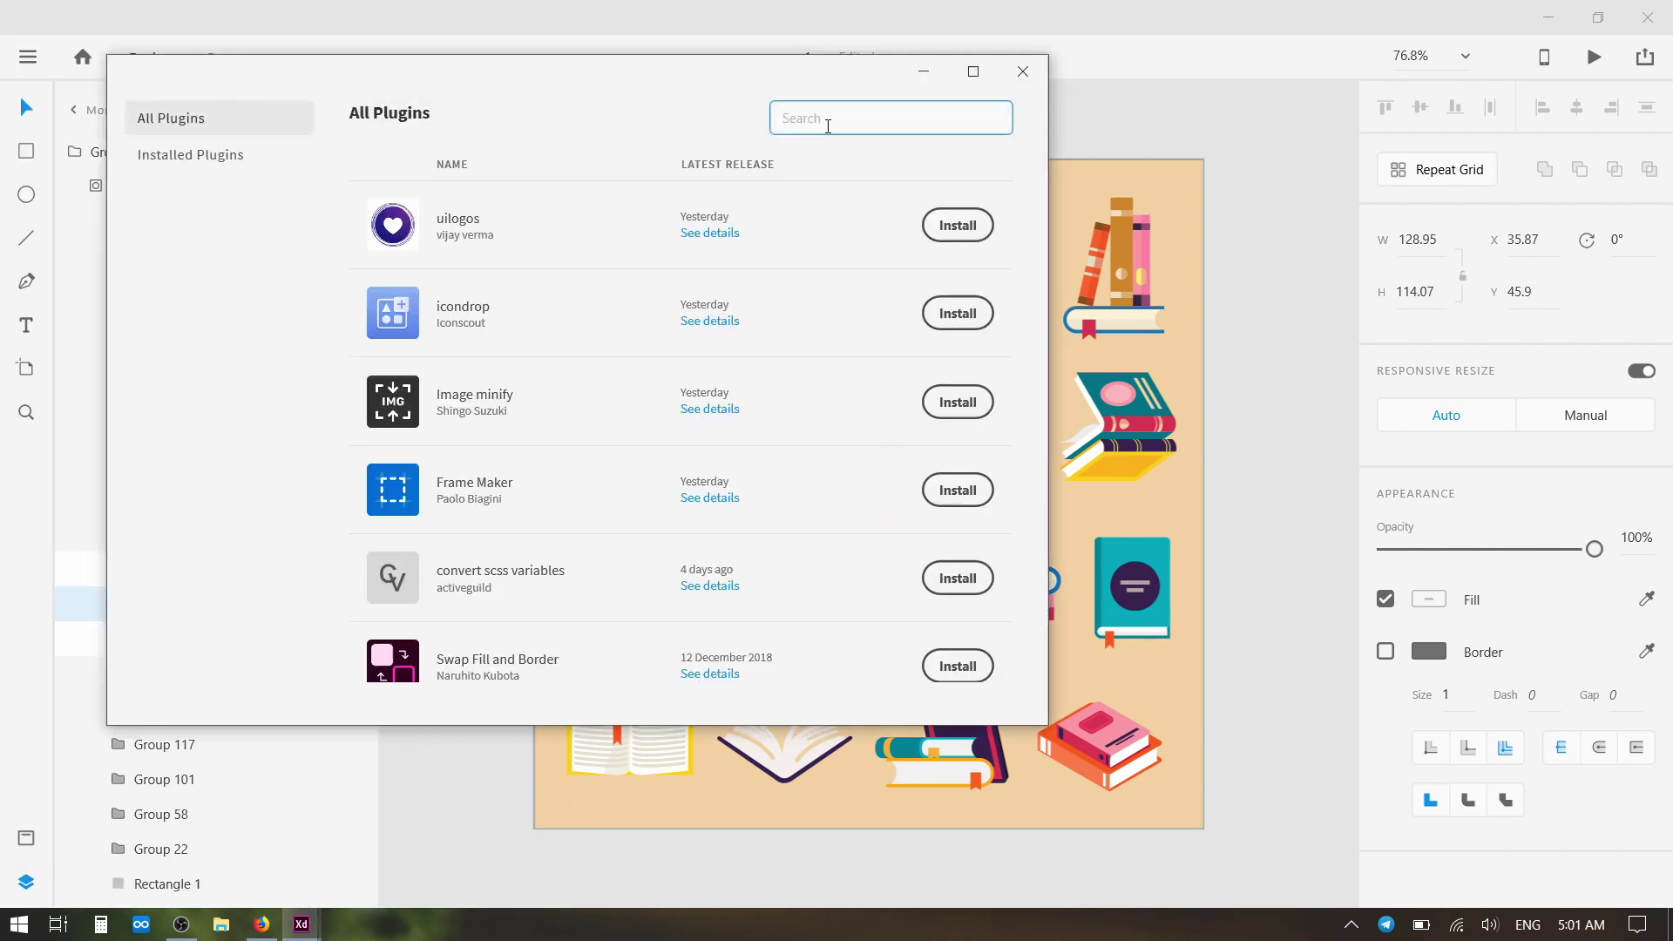
type("copy svg")
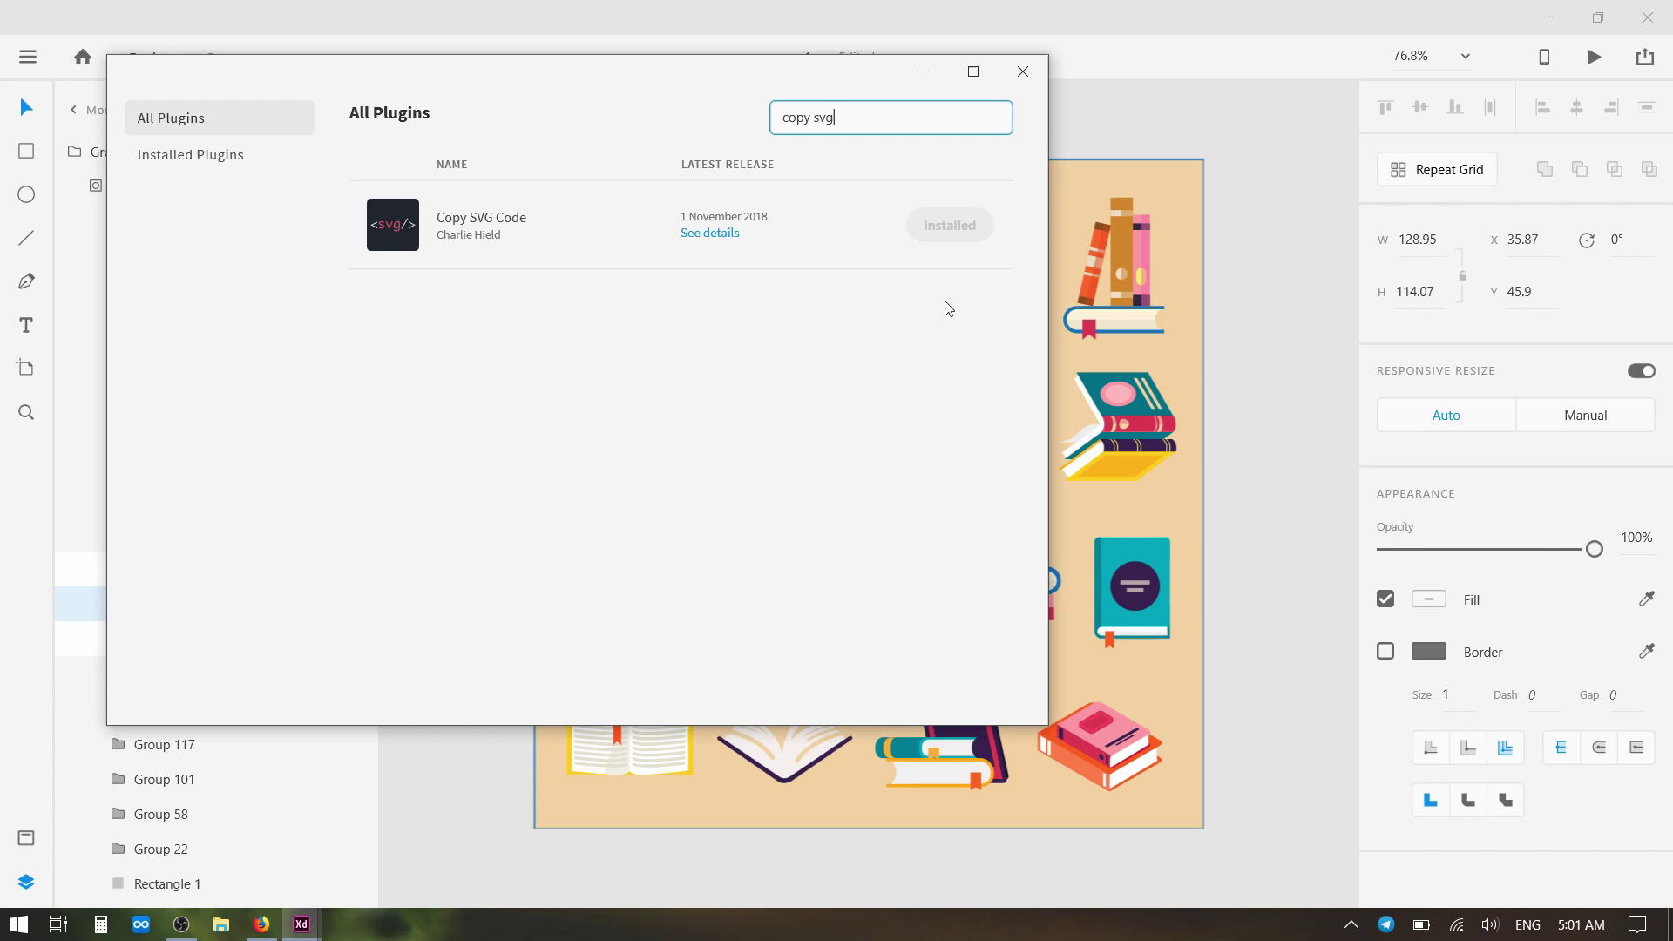
left_click(1023, 70)
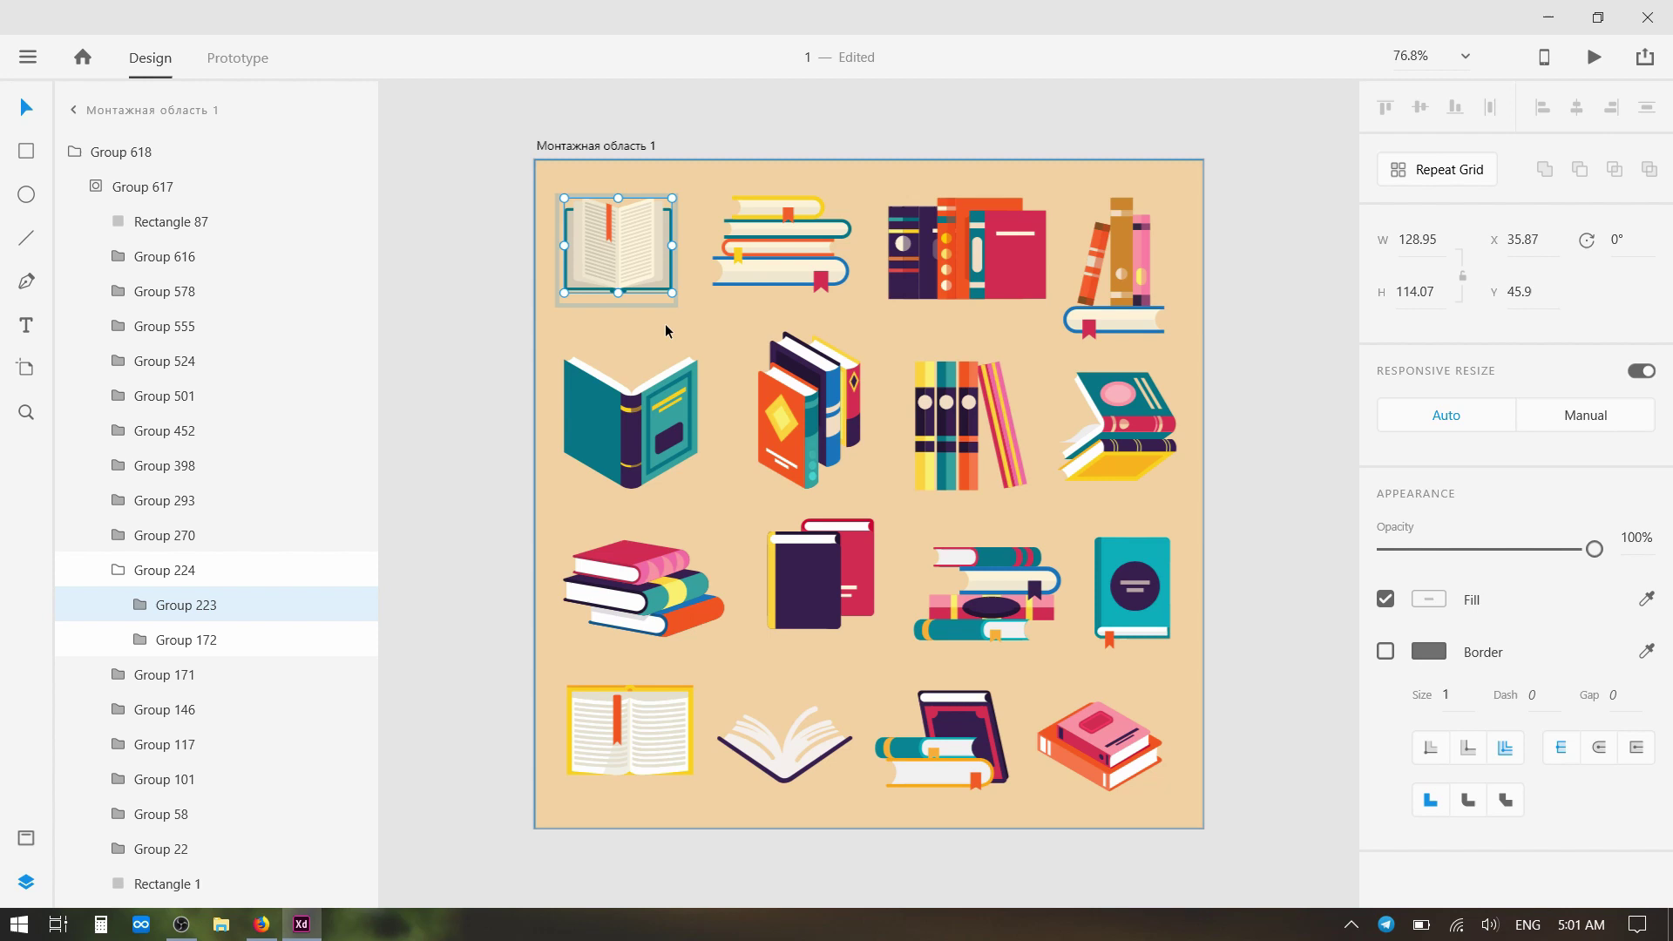
left_click(28, 57)
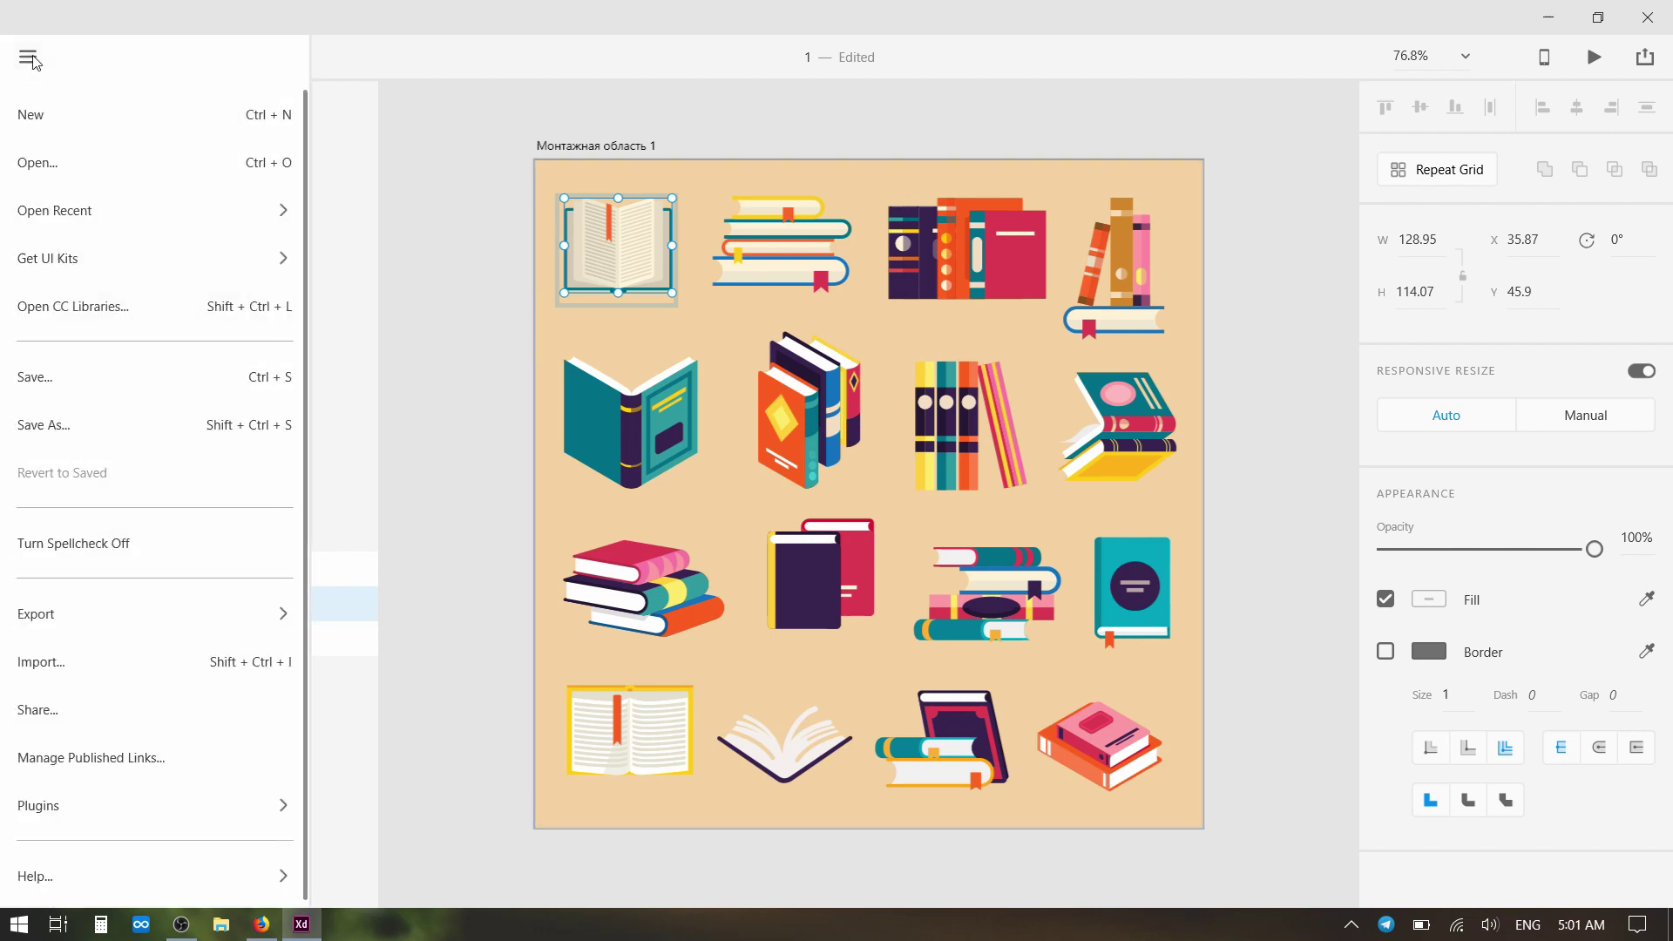
mouse_move(180, 813)
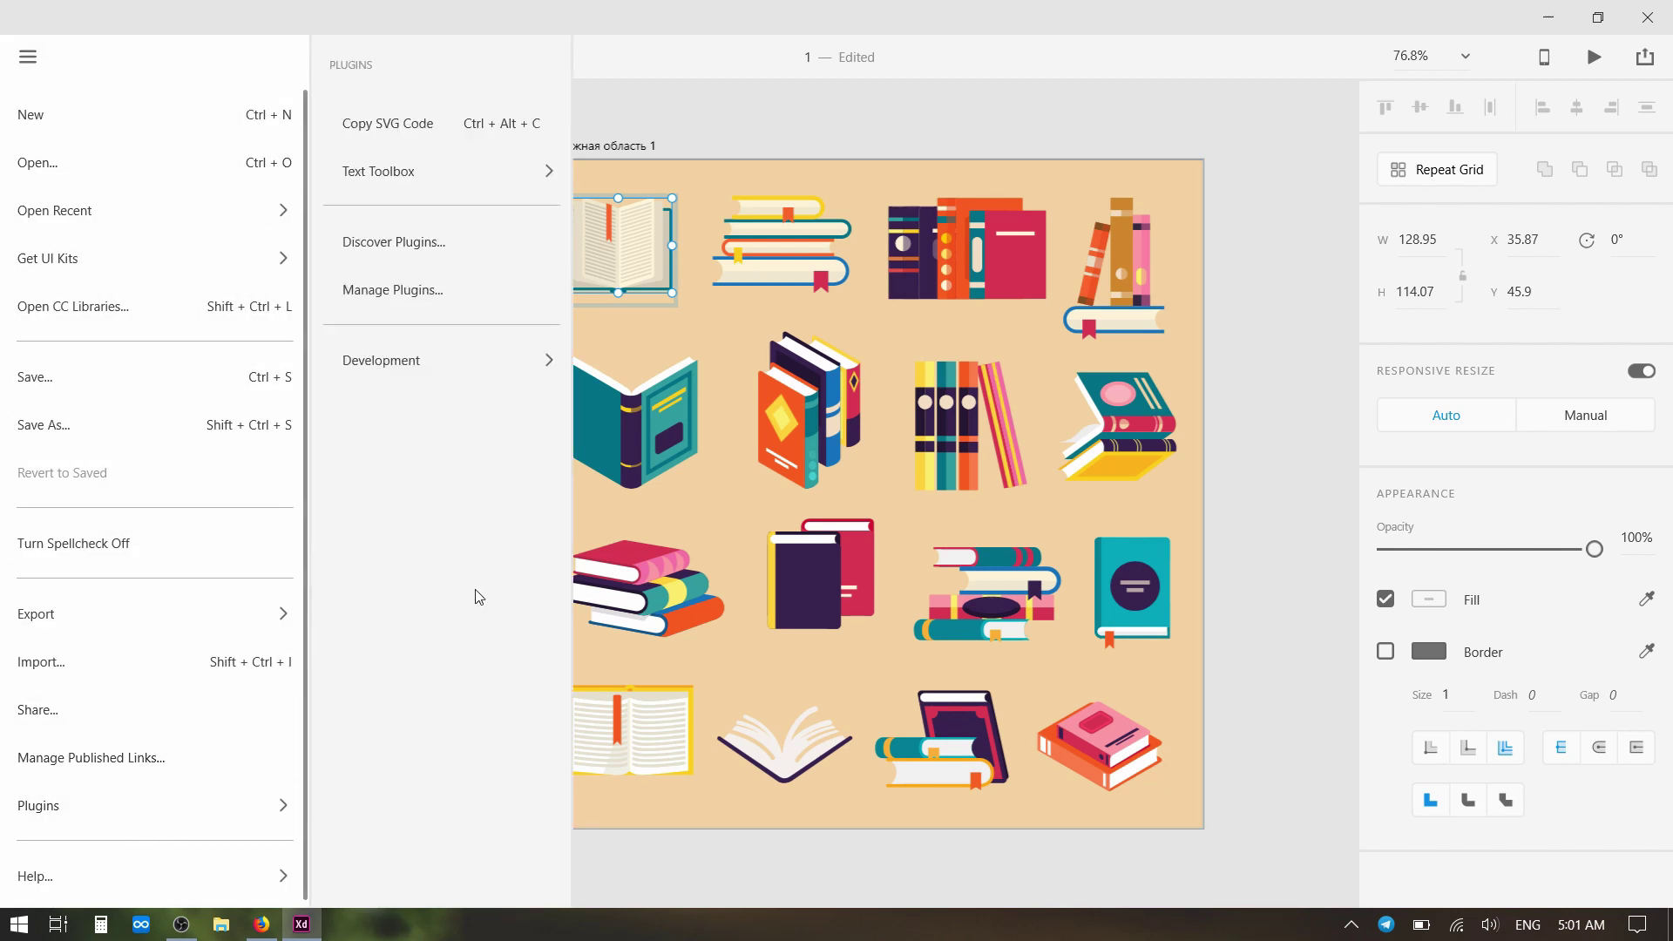
left_click(447, 125)
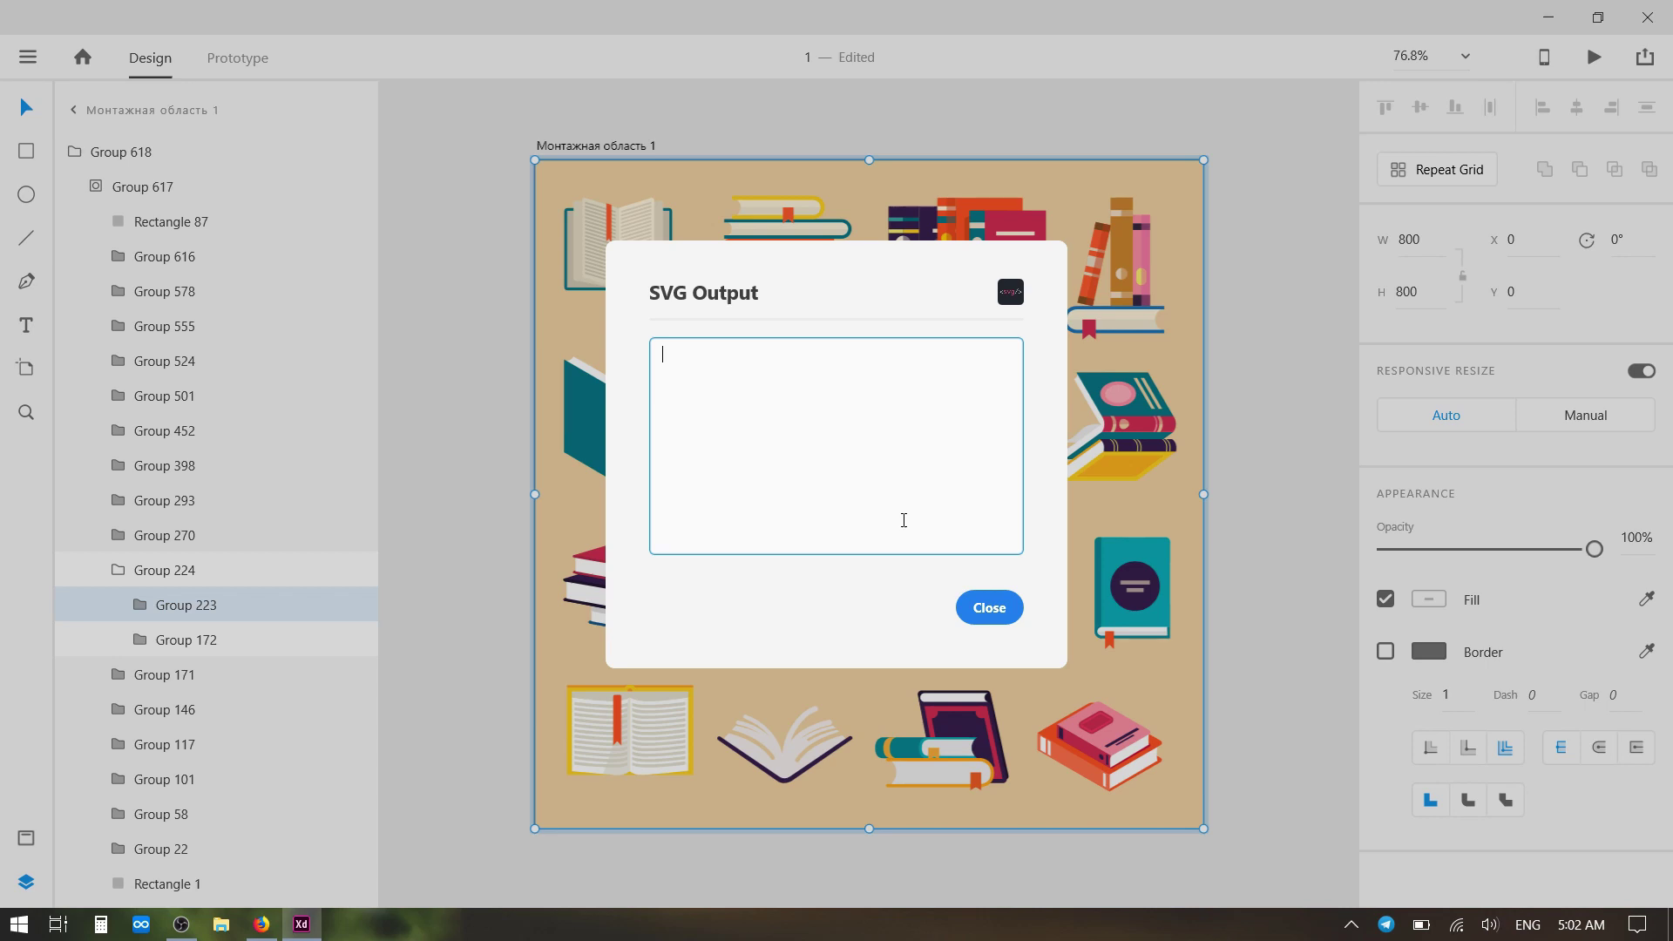
left_click(993, 608)
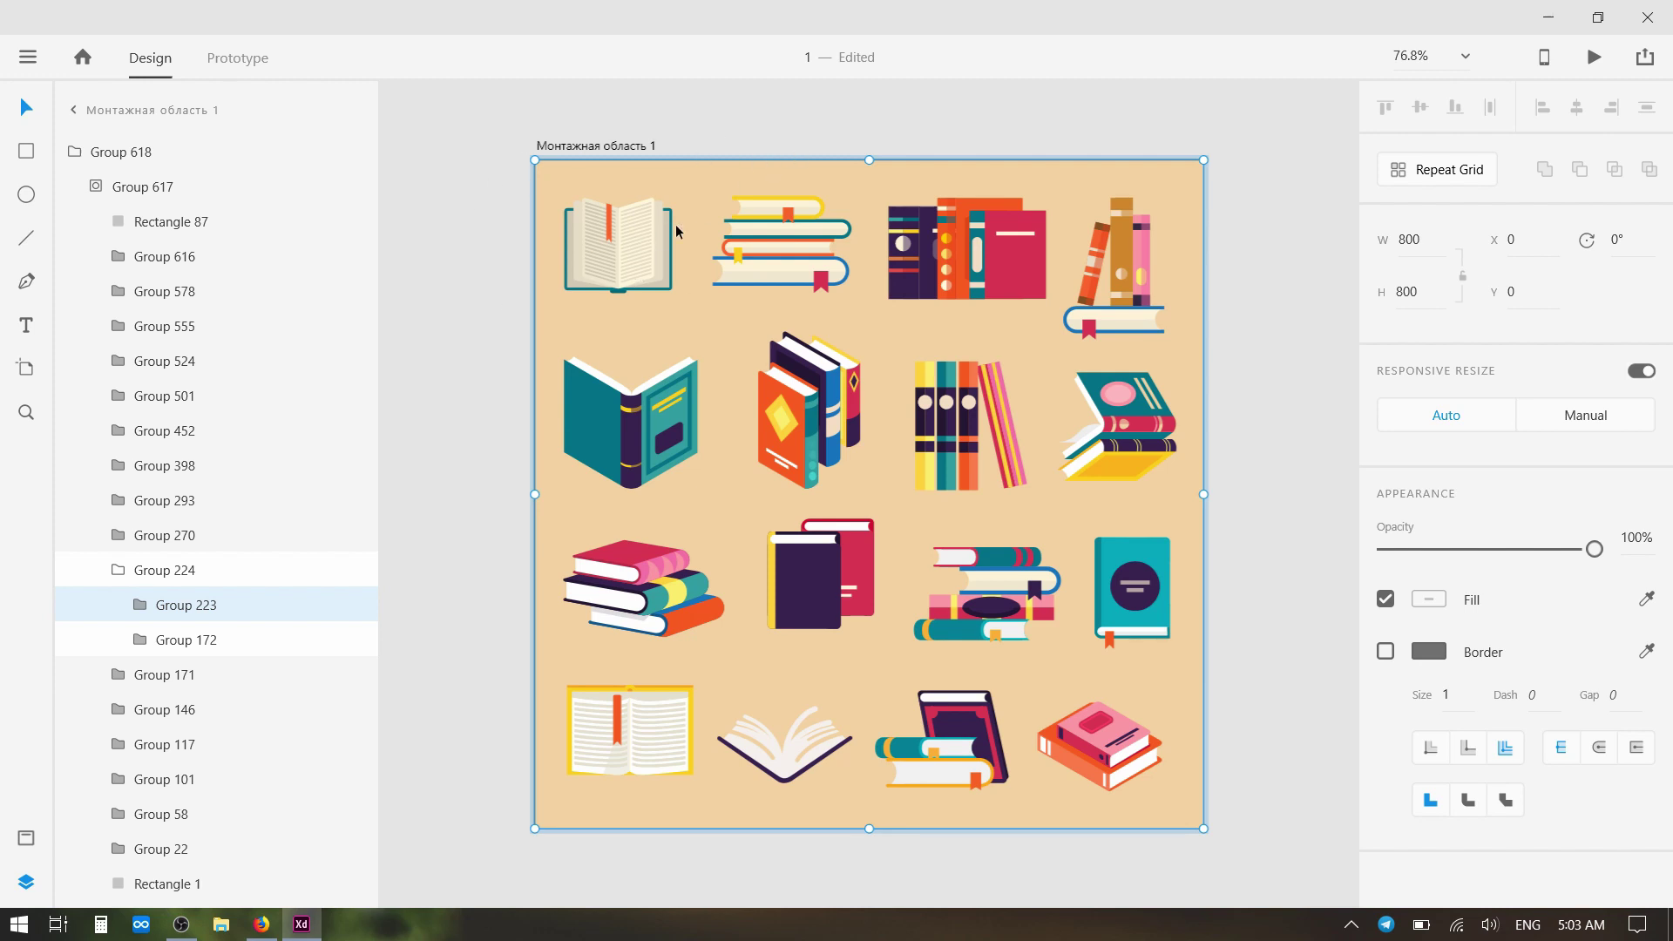
Copy the top-left open book's SVG markup with Copy SVG Code and switch to Figma
left_click(604, 263)
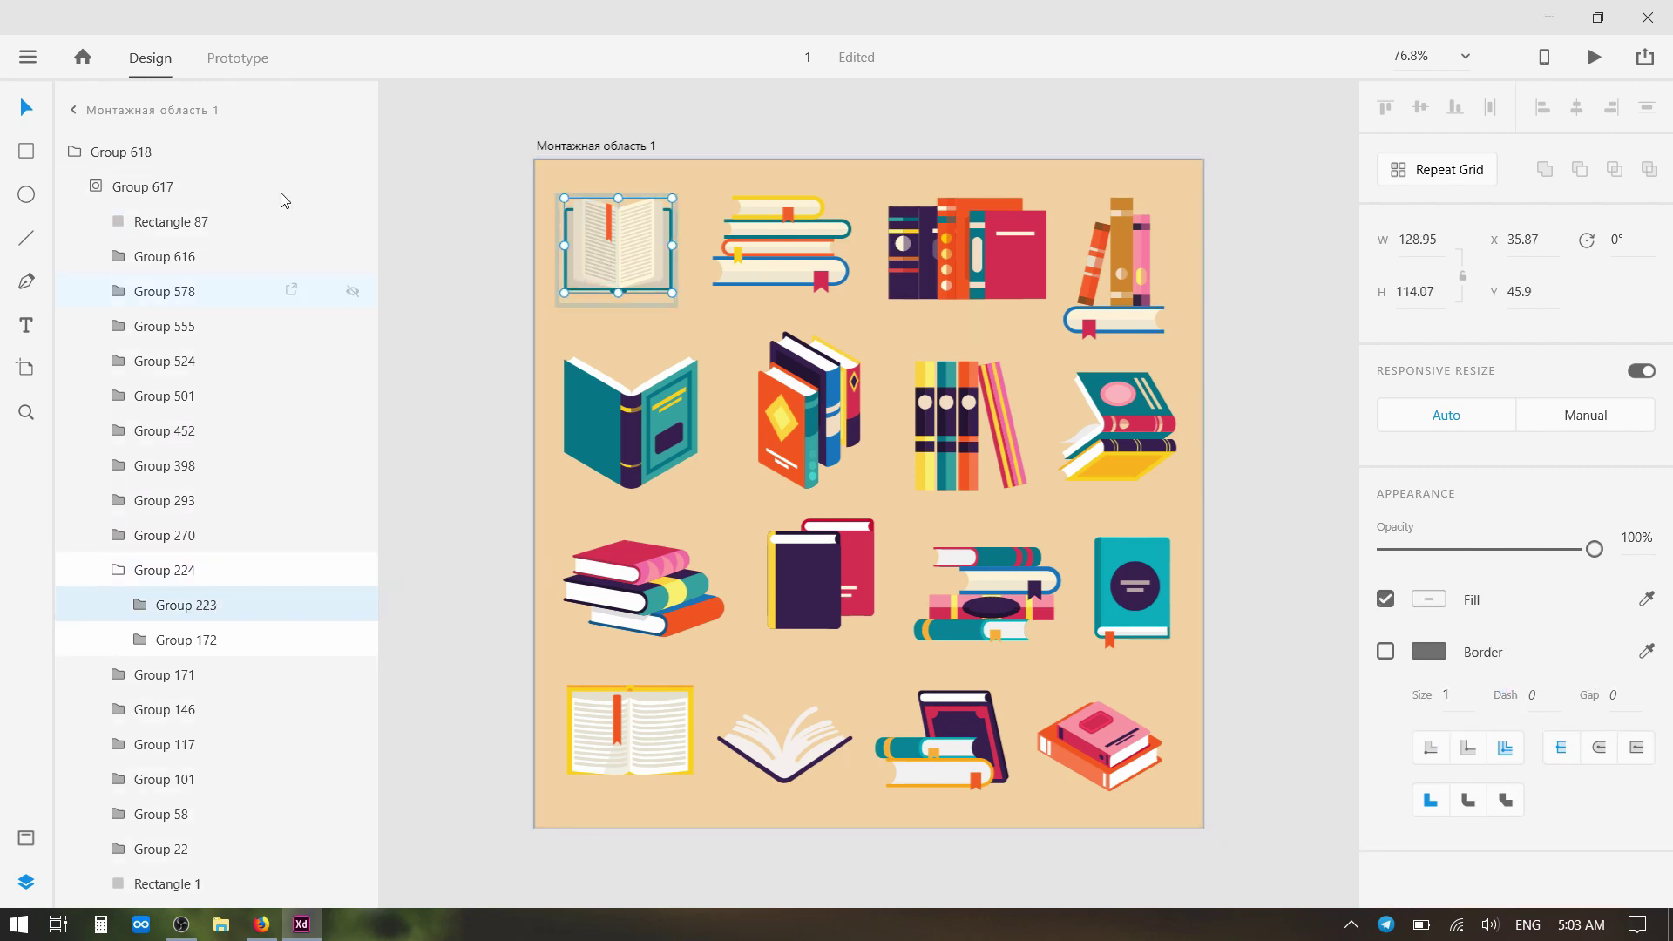
left_click(28, 57)
mouse_move(63, 817)
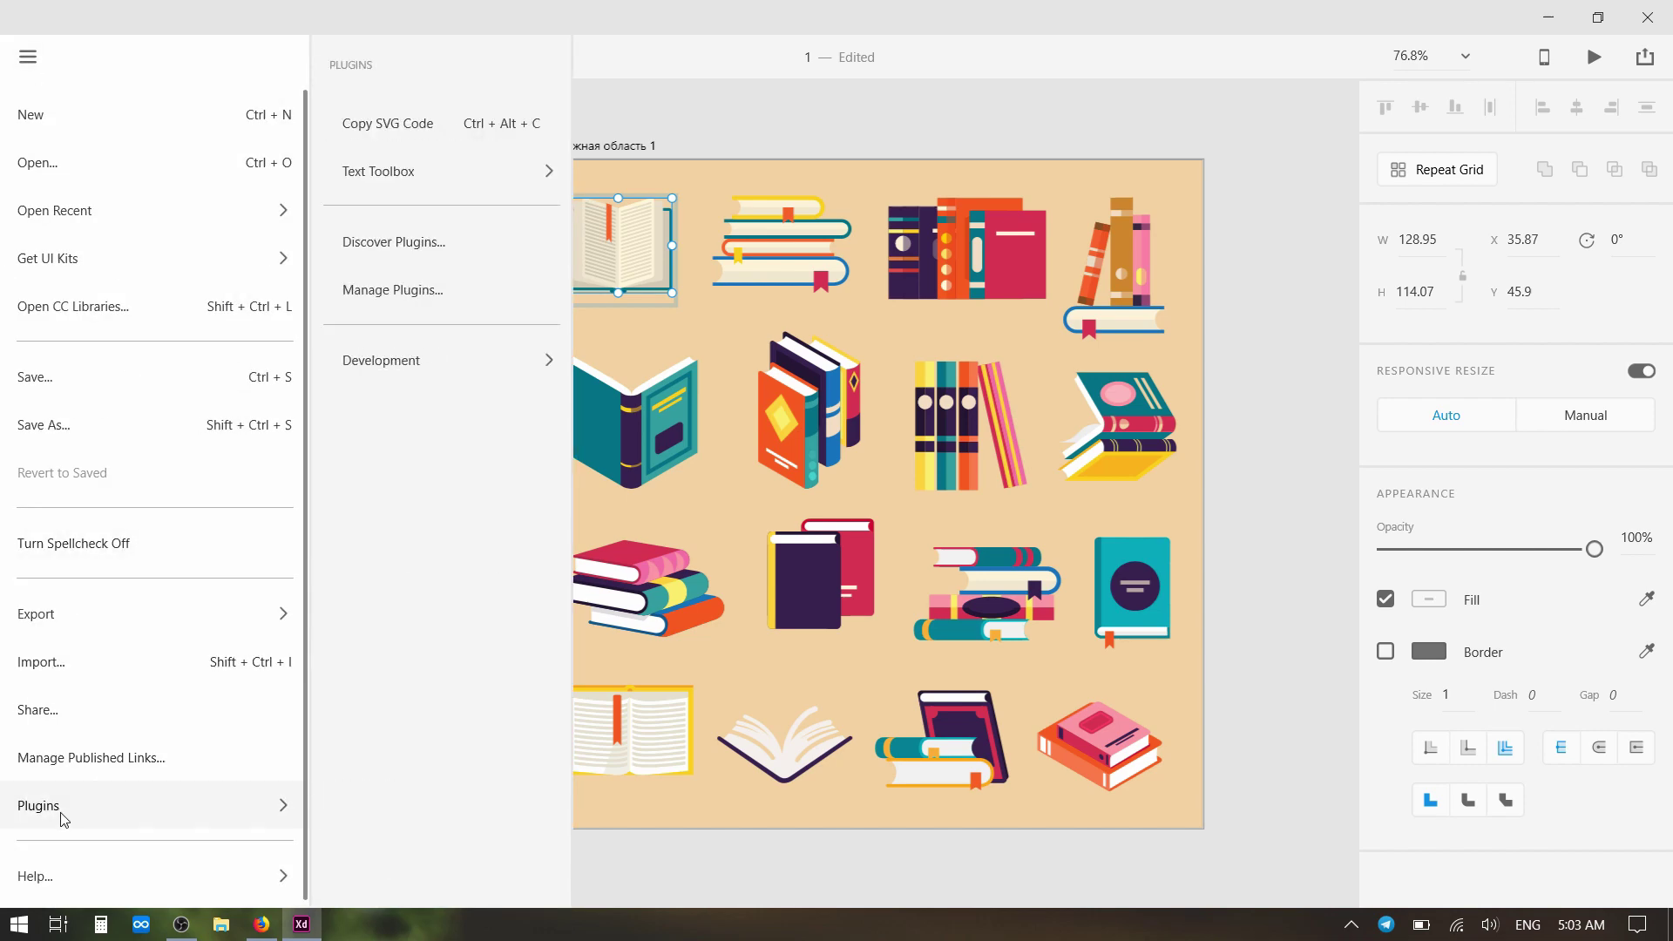
left_click(415, 140)
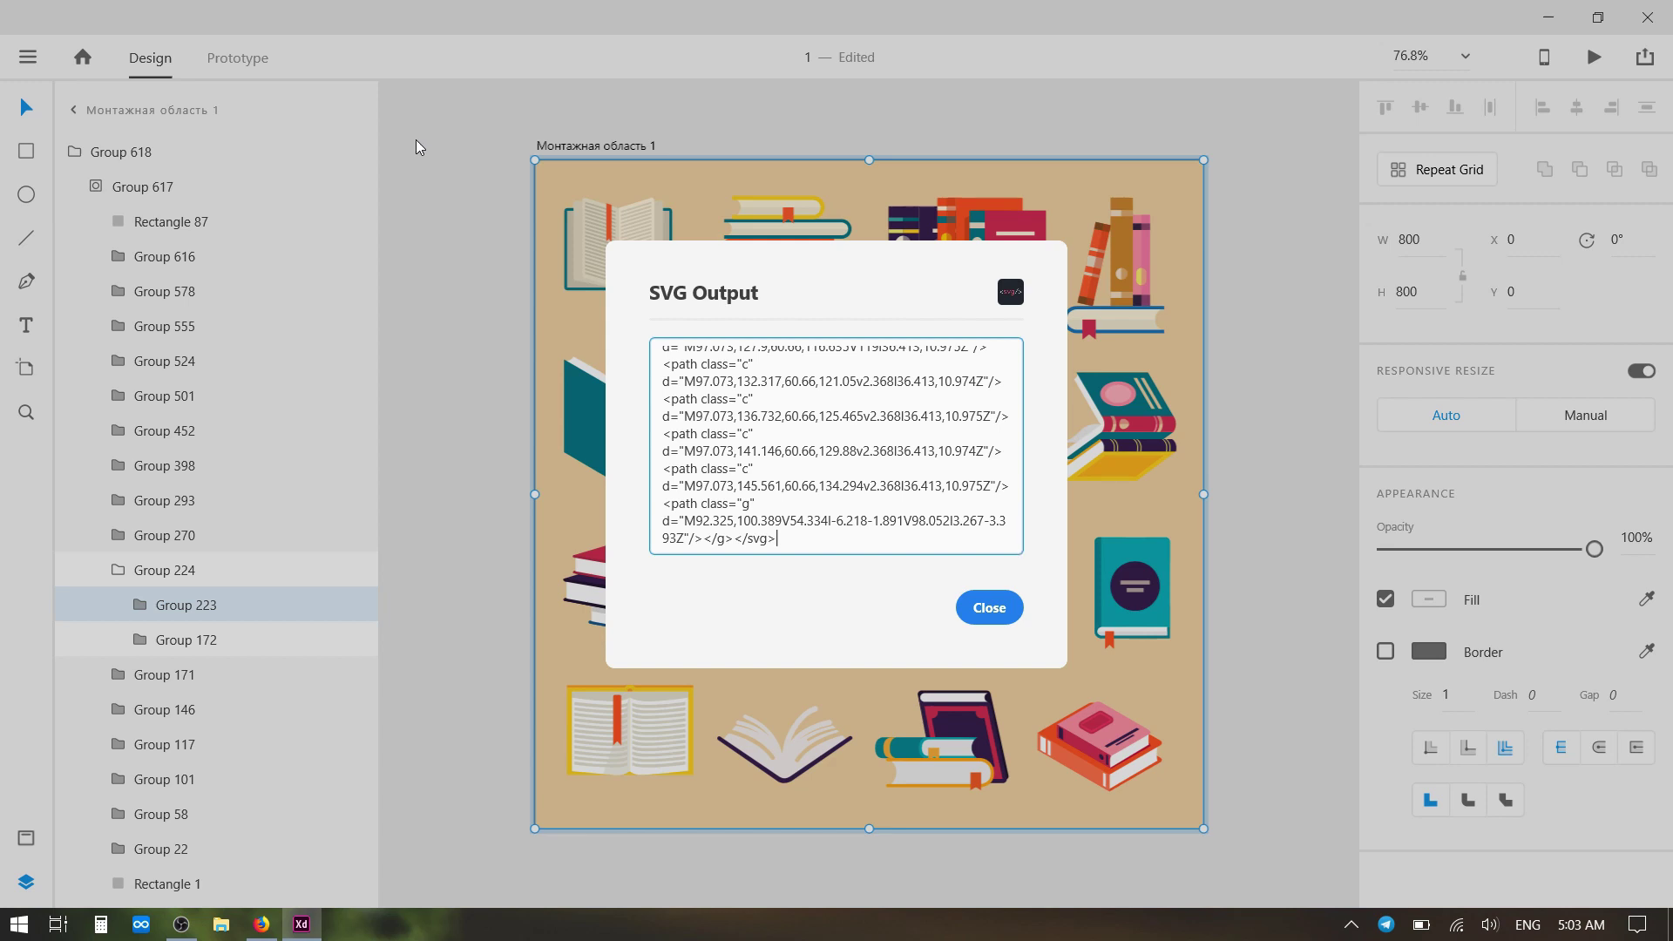
mouse_move(1016, 535)
left_mouse_down()
mouse_move(1014, 308)
mouse_move(1014, 545)
left_mouse_up()
key("alt+Tab")
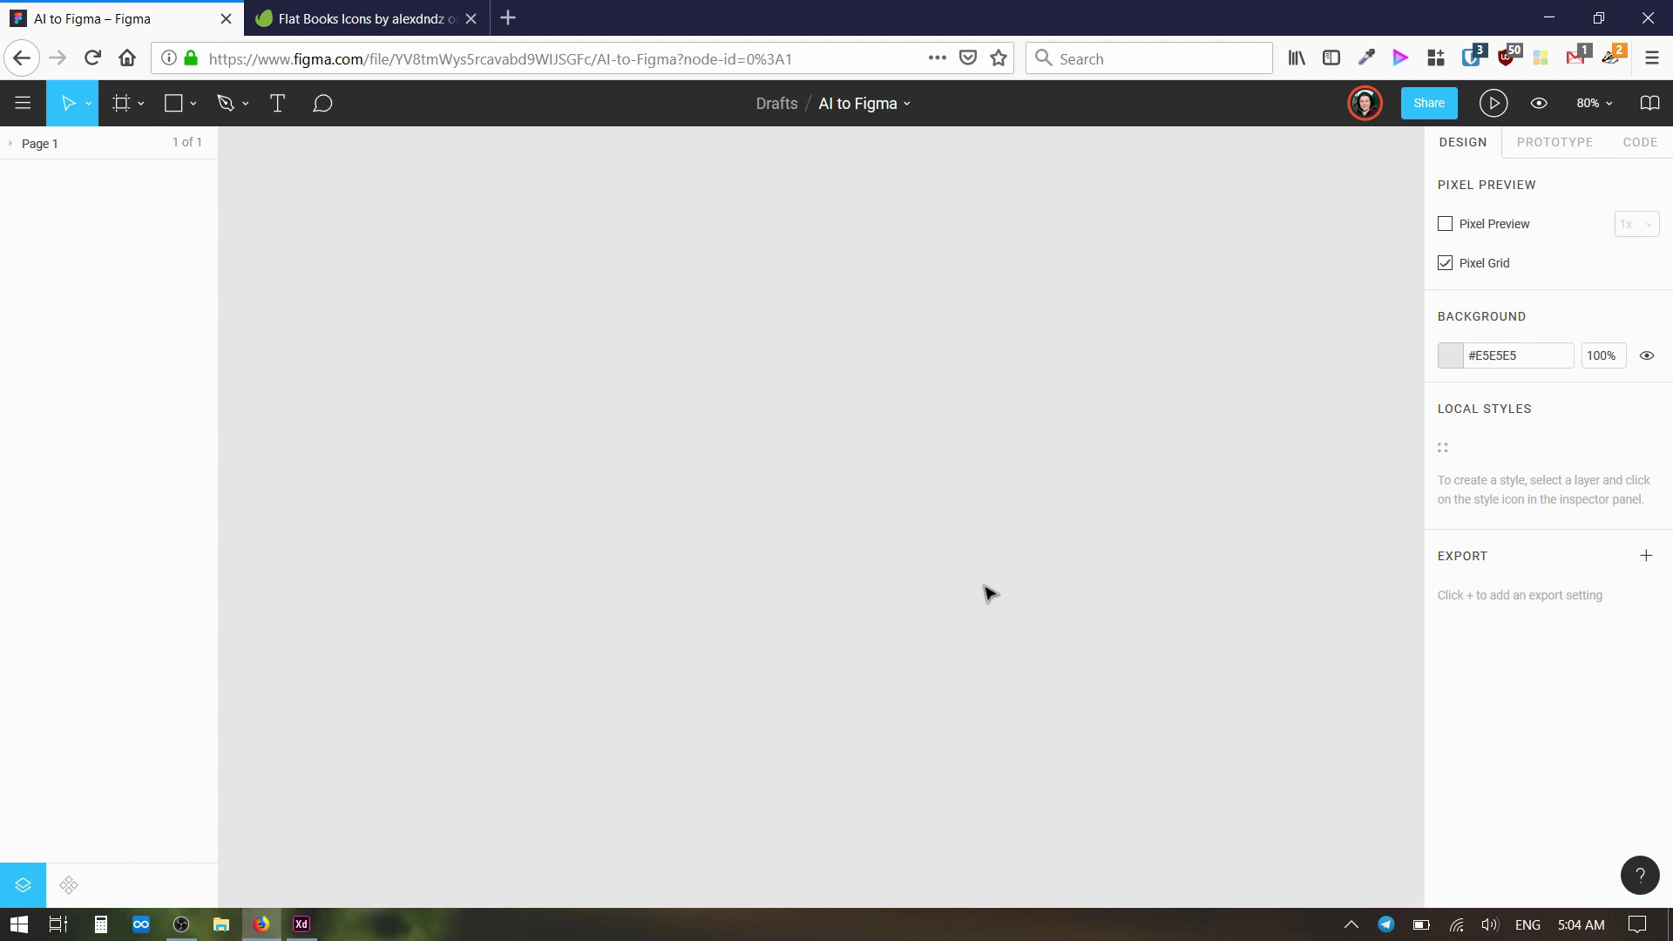
Paste the book SVG onto the Figma canvas, test-resize the frame, and undo the resize
key("ctrl+v")
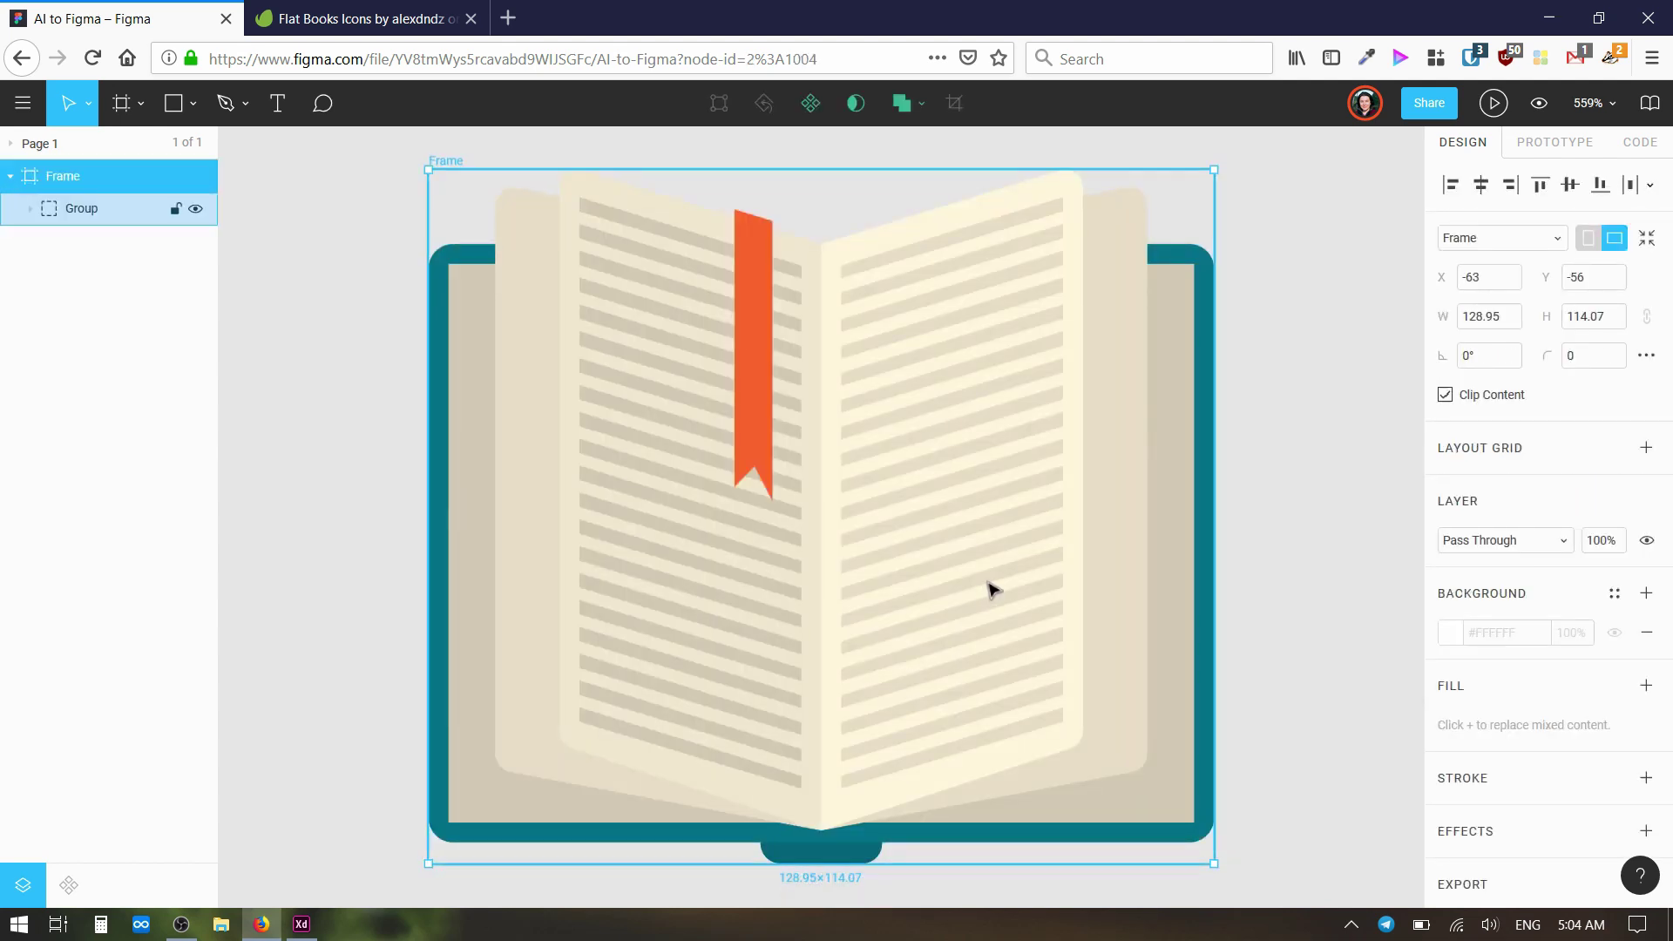
scroll(896, 578, "down", 5, "ctrl")
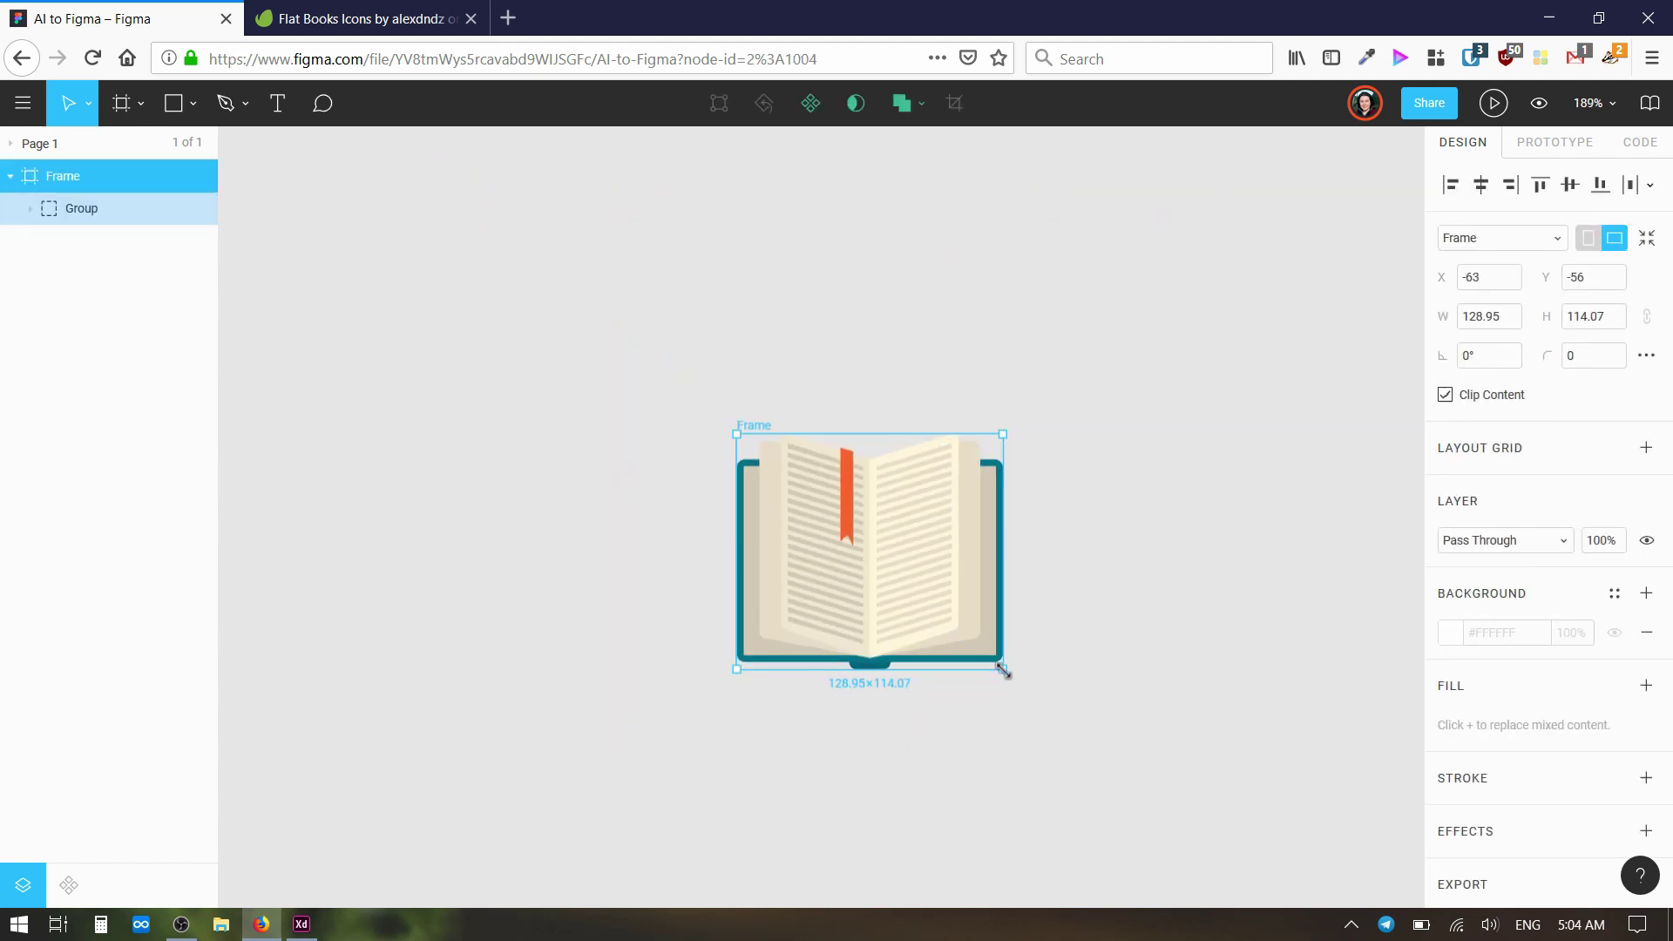
left_click_drag(1003, 670, 1028, 636)
key("ctrl+z")
Compare the pasted icon against the Flat Books Icons page and return to Figma
scroll(956, 629, "up", 4, "ctrl")
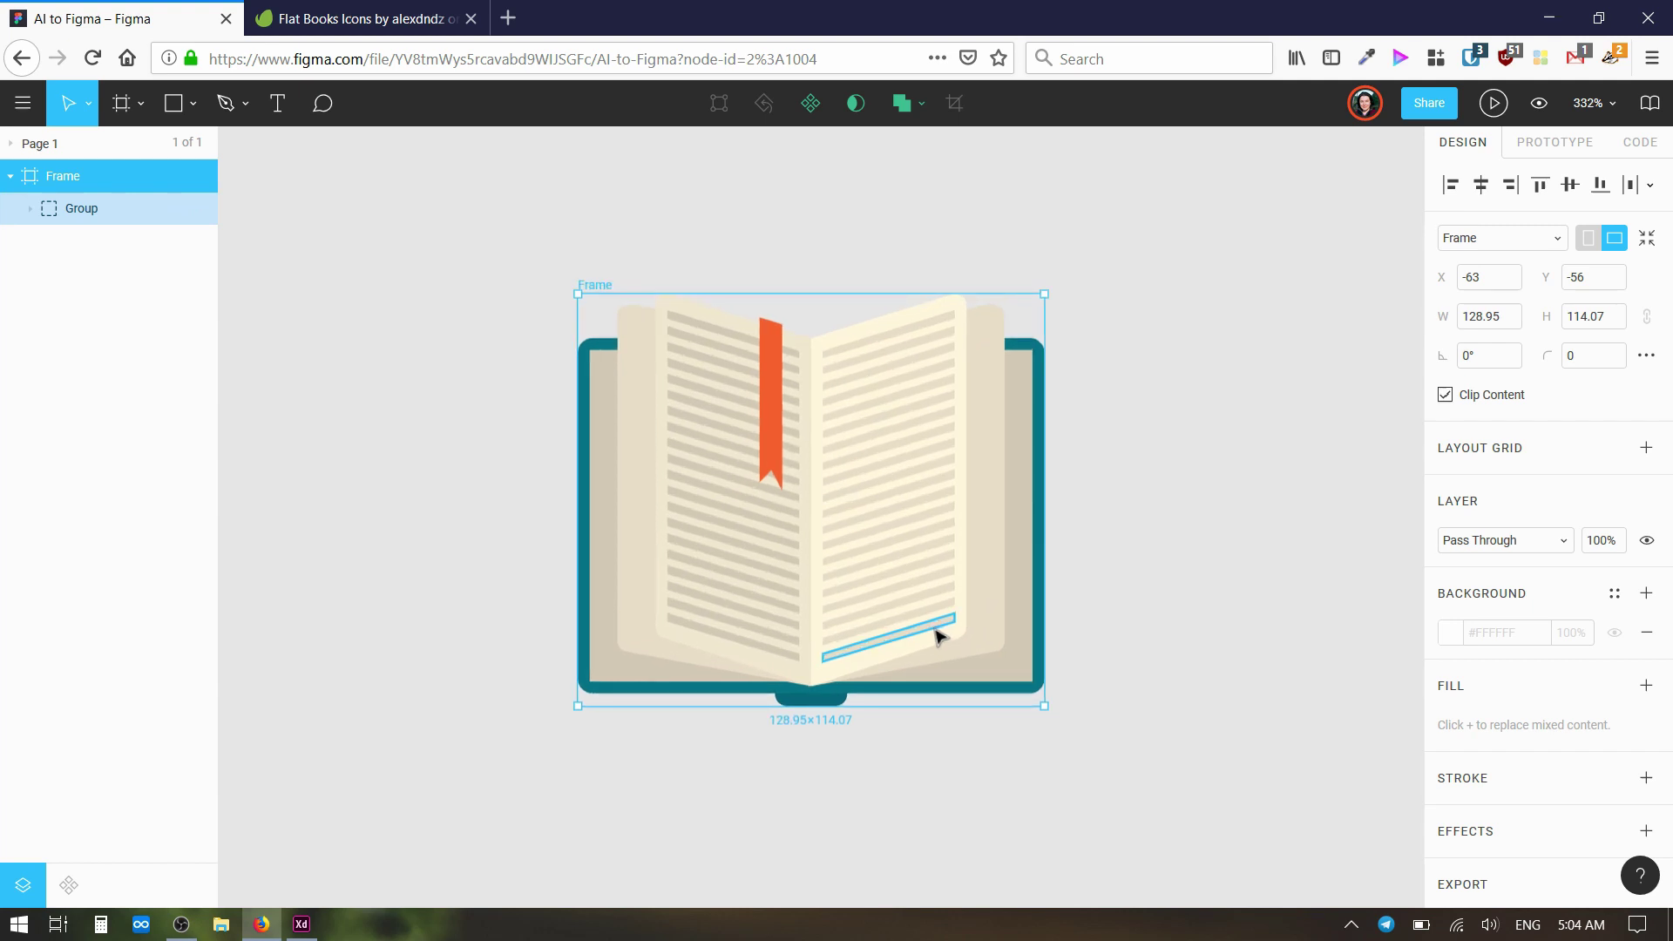
scroll(938, 634, "up", 3, "ctrl")
scroll(939, 635, "down", 3, "ctrl")
scroll(939, 634, "up", 1, "ctrl")
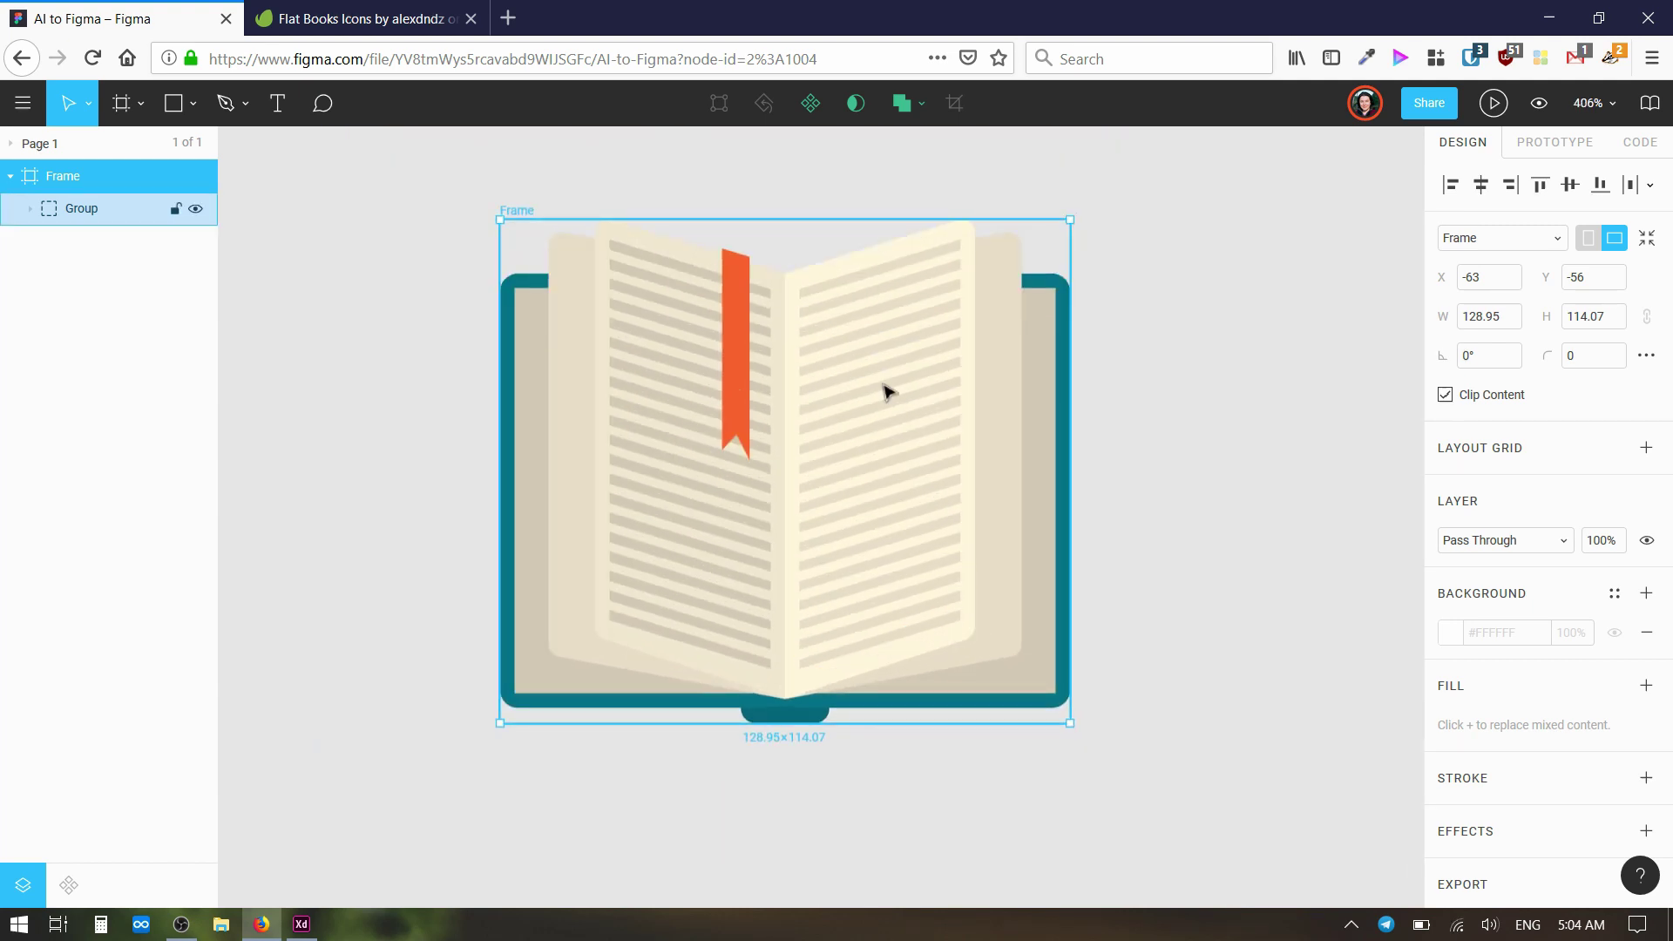
left_click(353, 18)
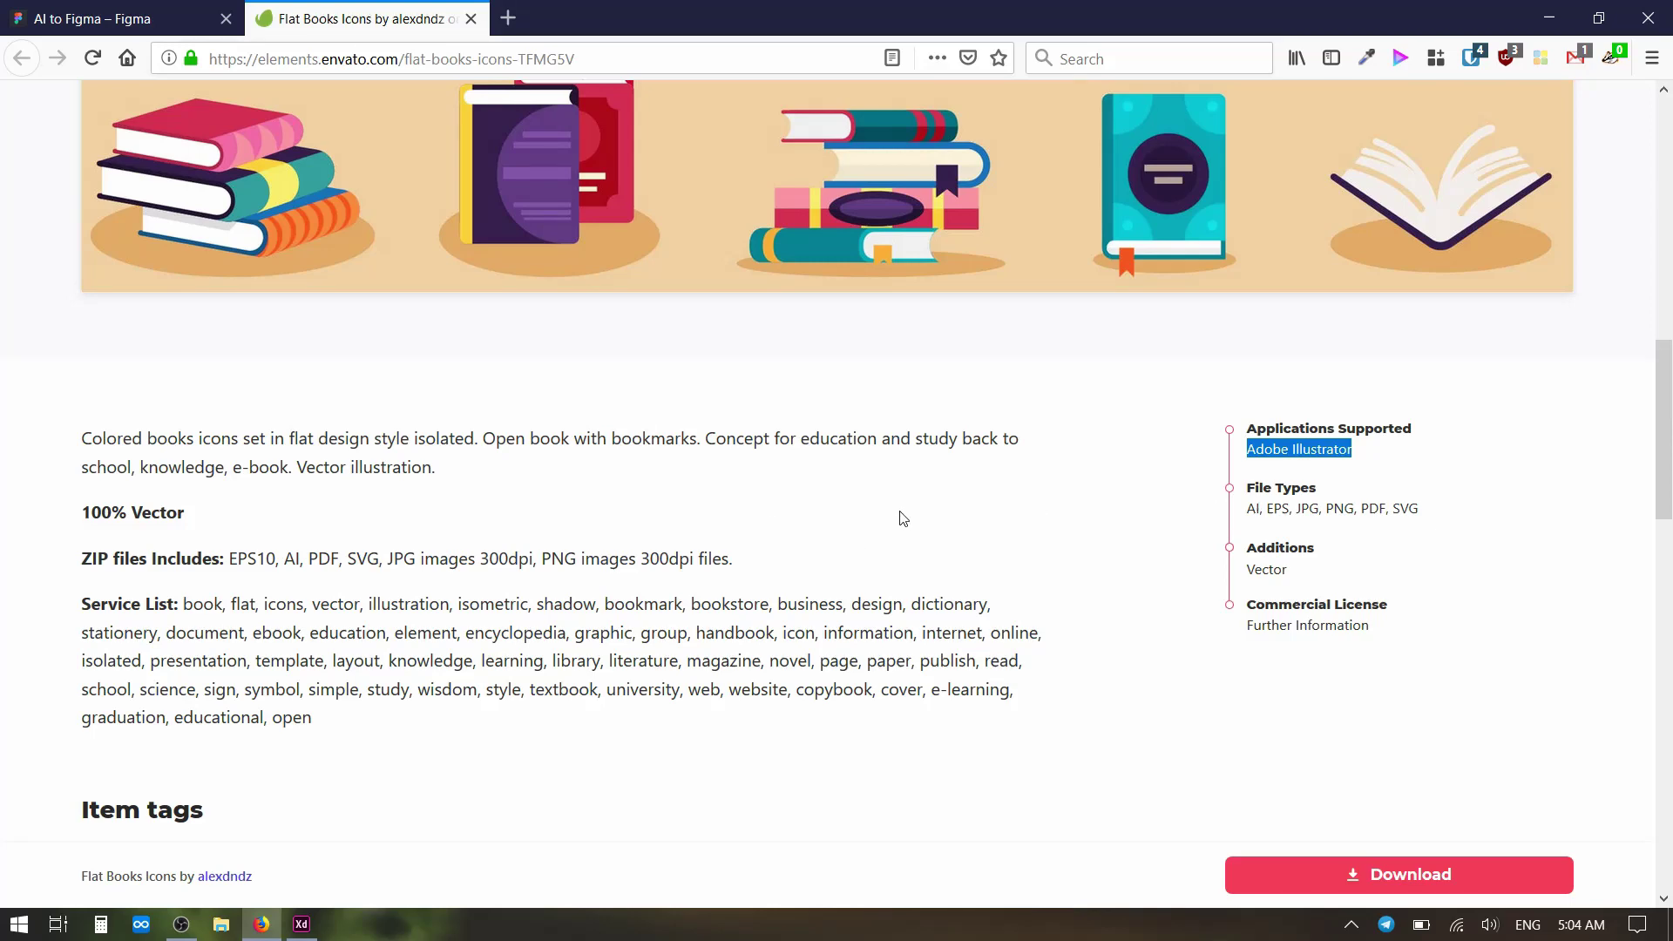
scroll(871, 542, "up", 5)
key("ctrl+Tab")
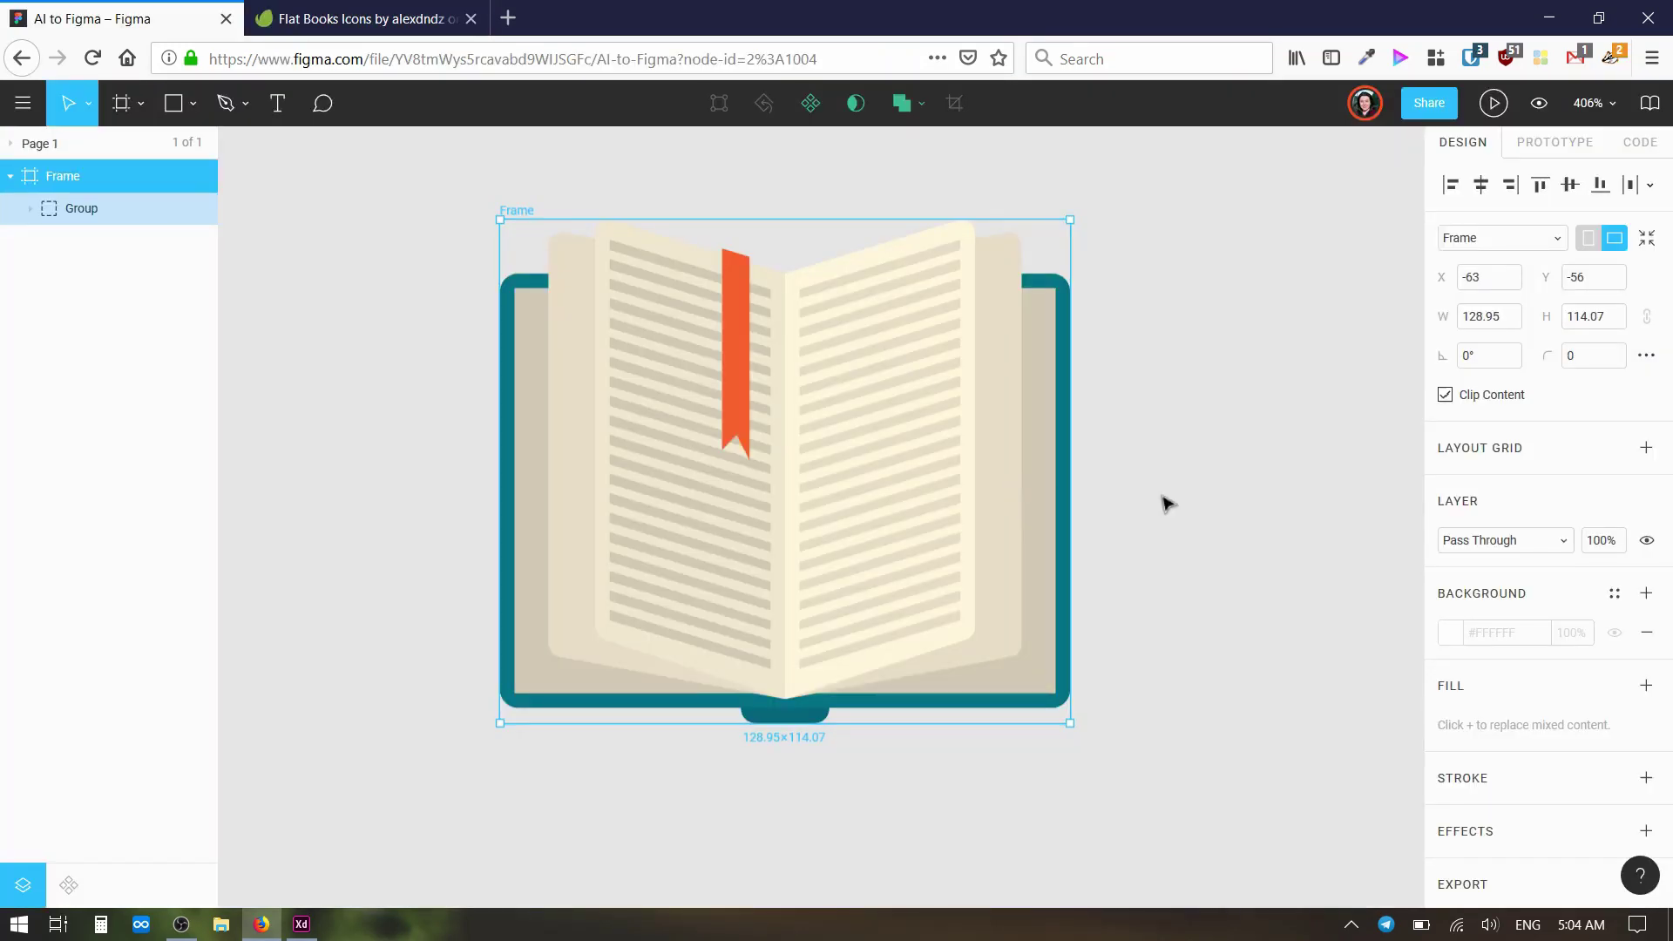